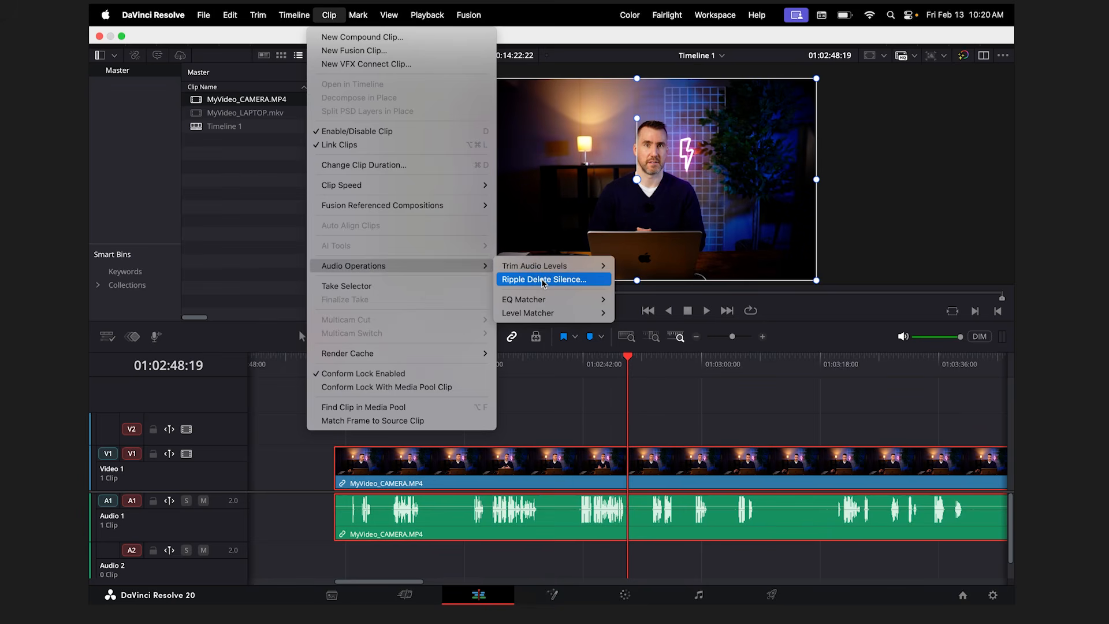
Step: Start Ripple Delete Silence on the MyVideo_CAMERA.MP4 clip, try a -47.5 dB threshold, and set it to -25 dB
{"action": "left_click", "coordinate": [544, 280]}
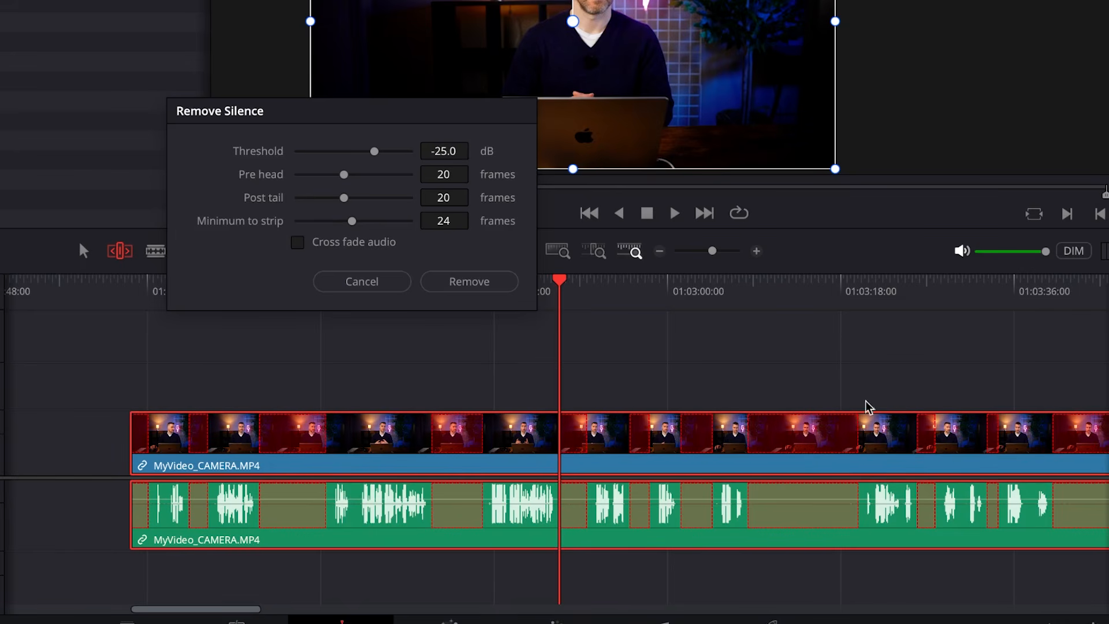
{"action": "left_click_drag", "start_coordinate": [374, 151], "coordinate": [351, 153]}
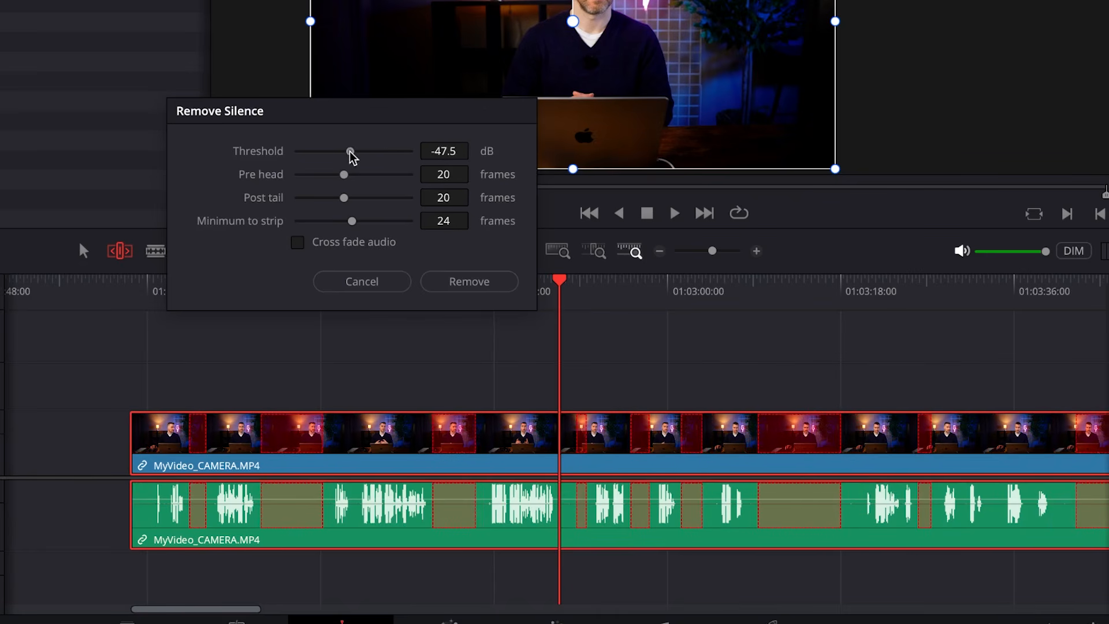
{"action": "left_click", "coordinate": [456, 150]}
{"action": "type", "text": "-25"}
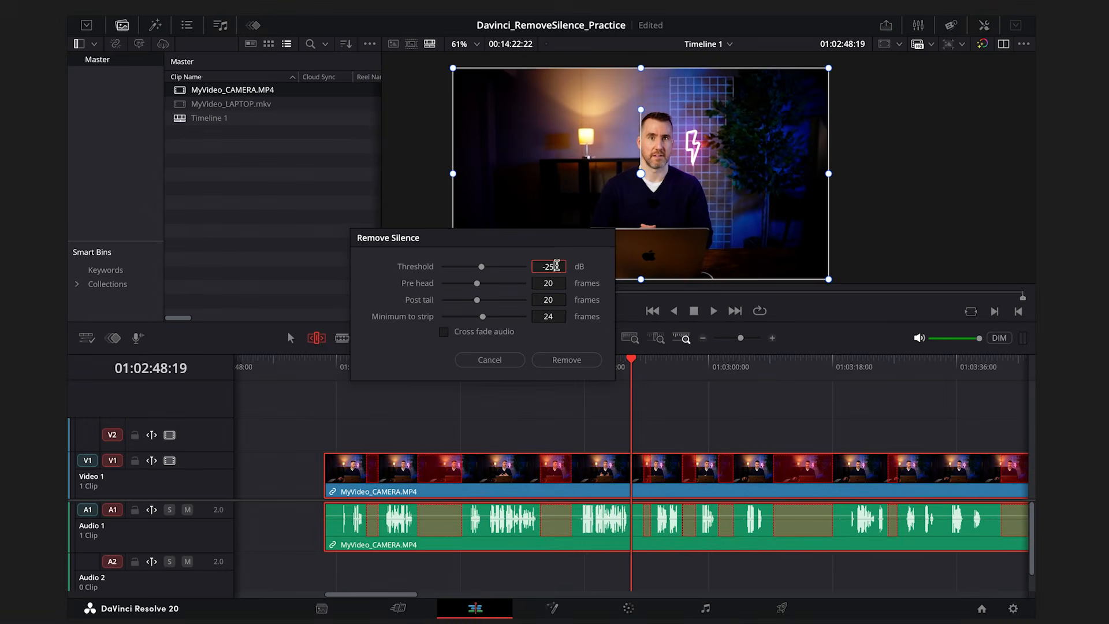
{"action": "key", "text": "Return"}
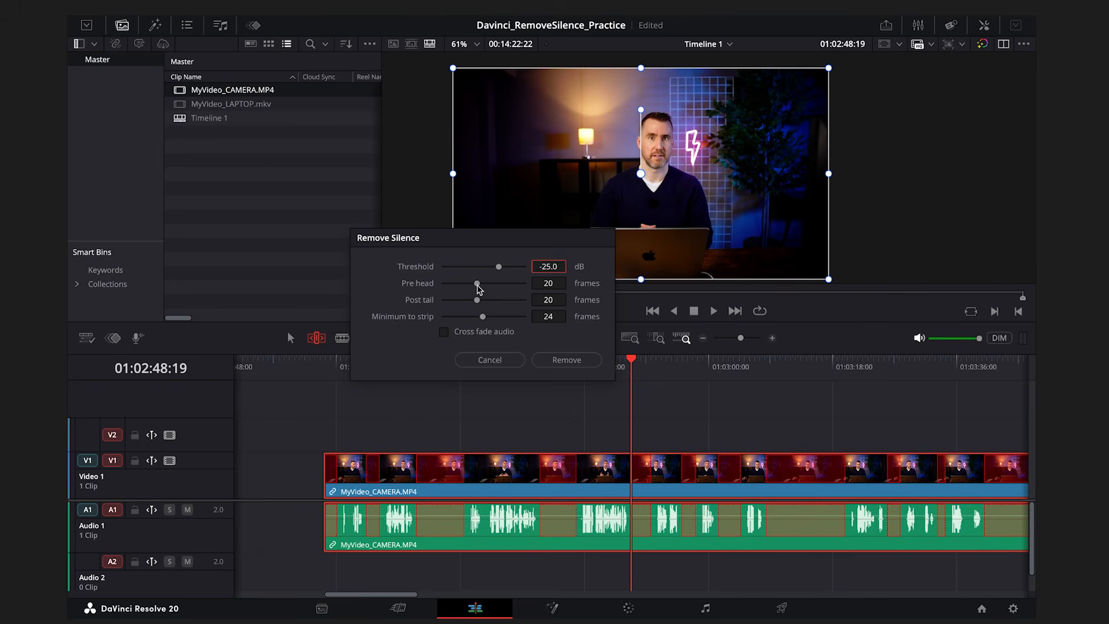
Step: Try a pre head of 35 frames and a post tail of 26 frames, restoring each to 20 frames
{"action": "left_click_drag", "start_coordinate": [478, 289], "coordinate": [540, 294]}
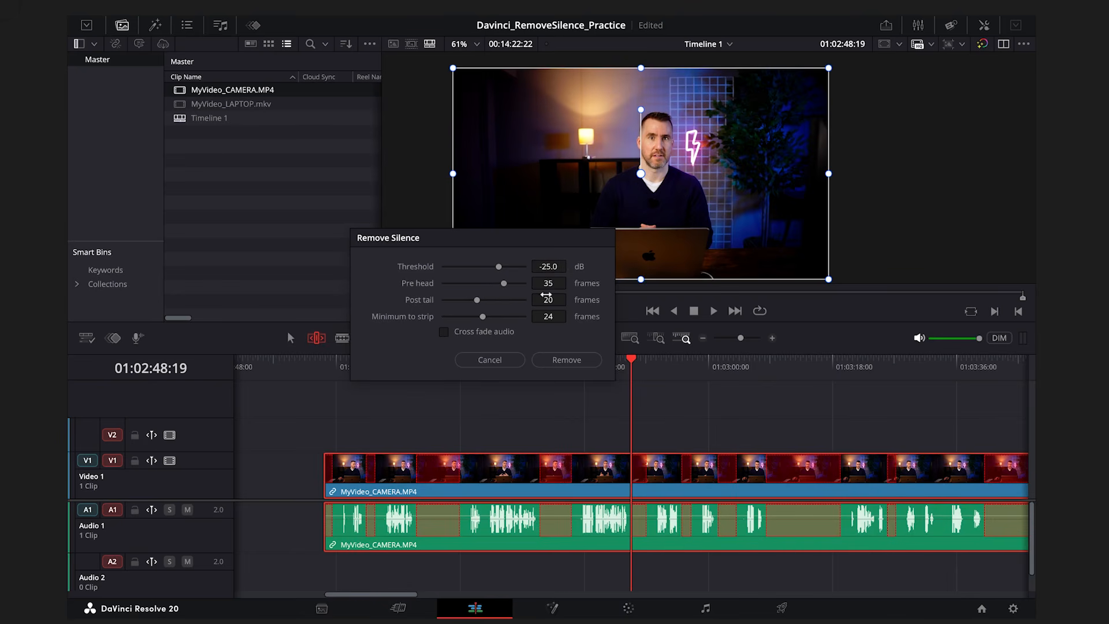
{"action": "key", "text": "Return"}
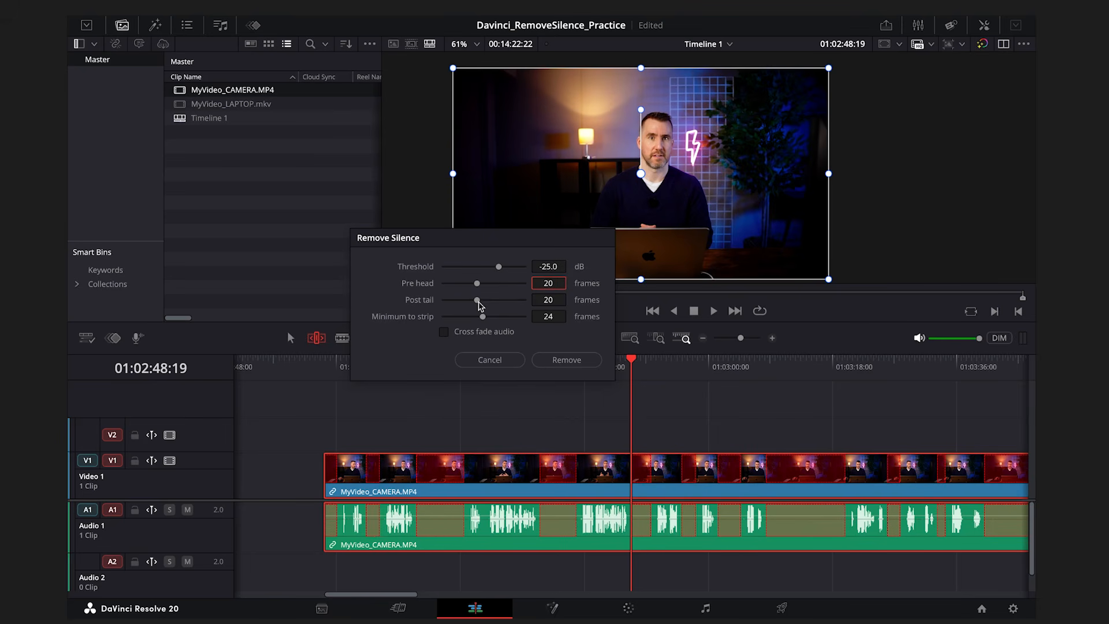
{"action": "mouse_move", "coordinate": [479, 304]}
{"action": "left_mouse_down"}
{"action": "mouse_move", "coordinate": [453, 305]}
{"action": "mouse_move", "coordinate": [520, 305]}
{"action": "mouse_move", "coordinate": [450, 305]}
{"action": "mouse_move", "coordinate": [513, 306]}
{"action": "mouse_move", "coordinate": [474, 307]}
{"action": "mouse_move", "coordinate": [488, 311]}
{"action": "left_mouse_up"}
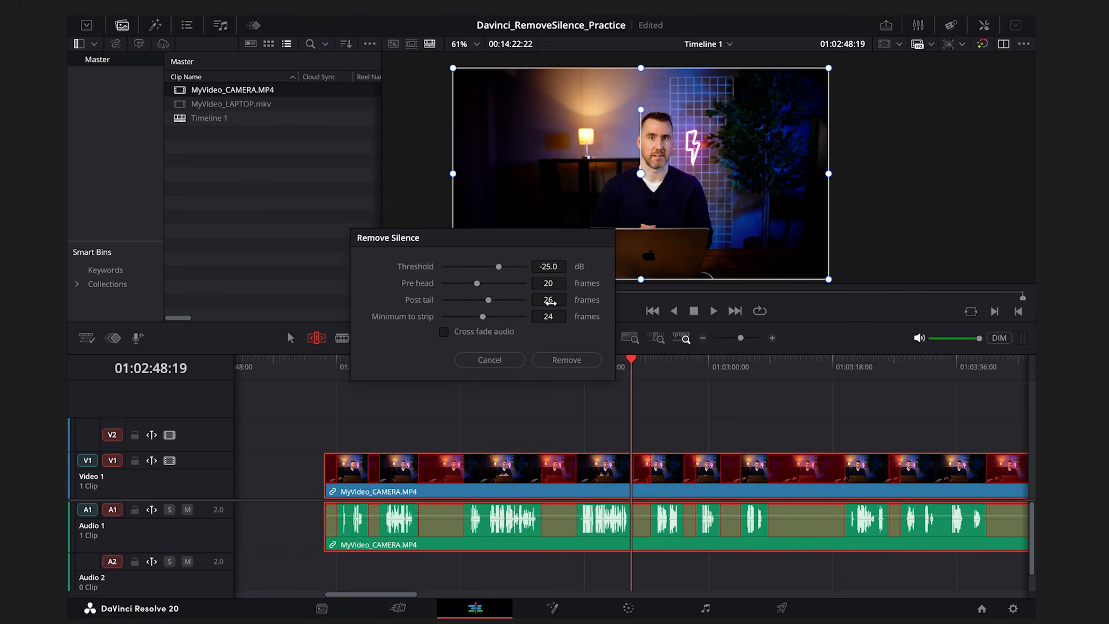
{"action": "key", "text": "Return"}
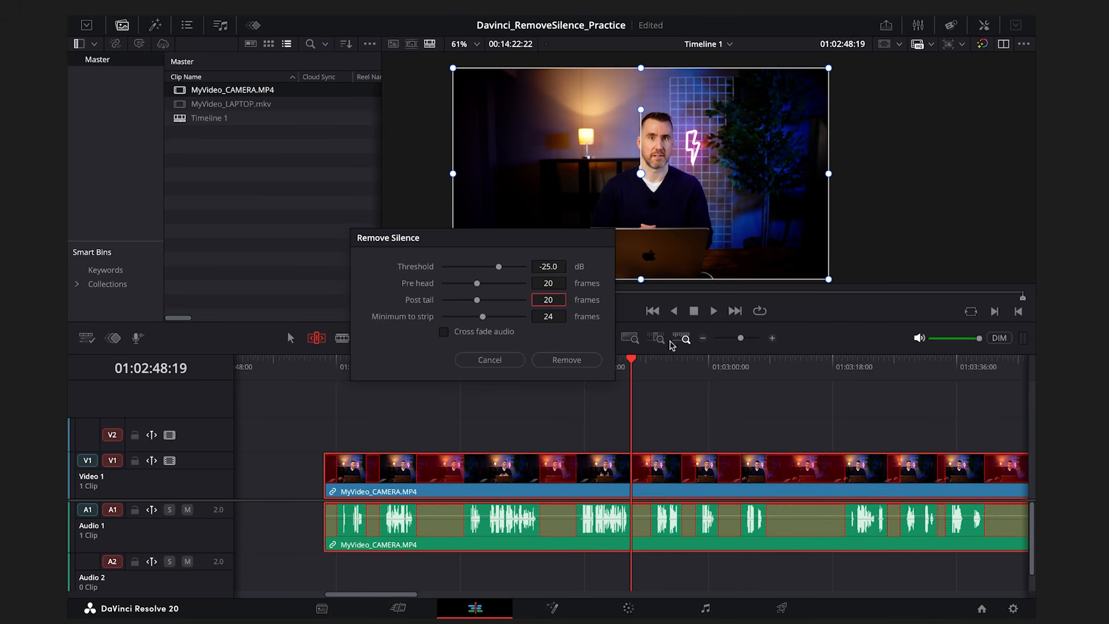
Step: Remove the detected silent sections from the camera clip and look along the edited timeline
{"action": "left_click", "coordinate": [566, 360]}
{"action": "scroll", "coordinate": [751, 416], "scroll_direction": "right", "scroll_amount": 3}
{"action": "scroll", "coordinate": [740, 405], "scroll_direction": "right", "scroll_amount": 7}
{"action": "scroll", "coordinate": [787, 410], "scroll_direction": "right", "scroll_amount": 3}
{"action": "scroll", "coordinate": [709, 402], "scroll_direction": "right", "scroll_amount": 8}
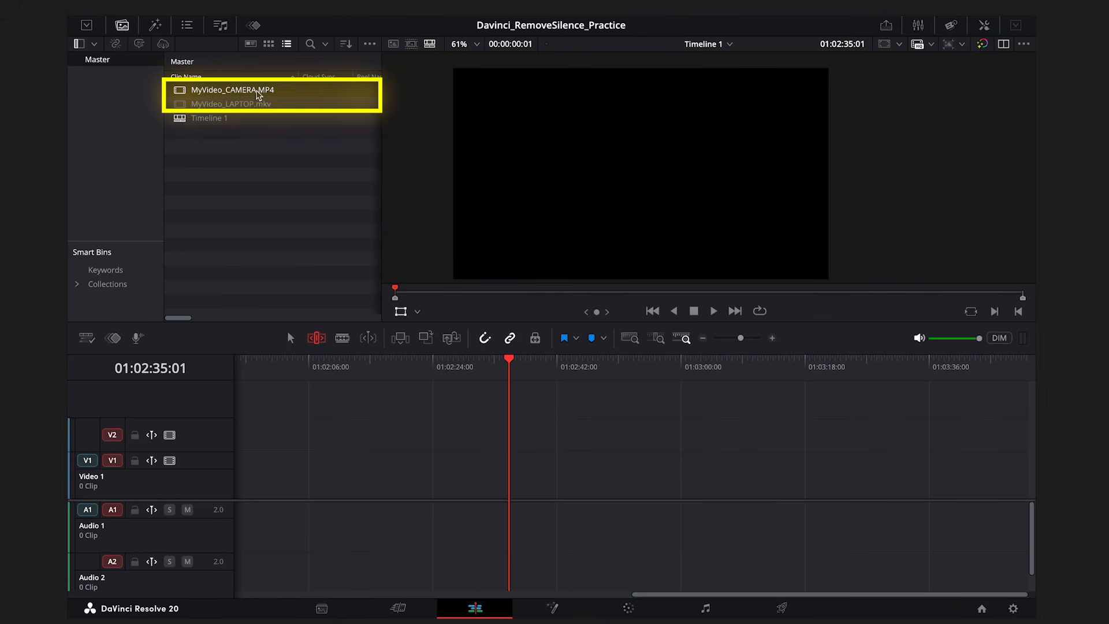
Step: Place MyVideo_LAPTOP.mkv on Video 1 and MyVideo_CAMERA.MP4 on the video track above it, starting slightly earlier
{"action": "left_click", "coordinate": [247, 103], "text": "shift"}
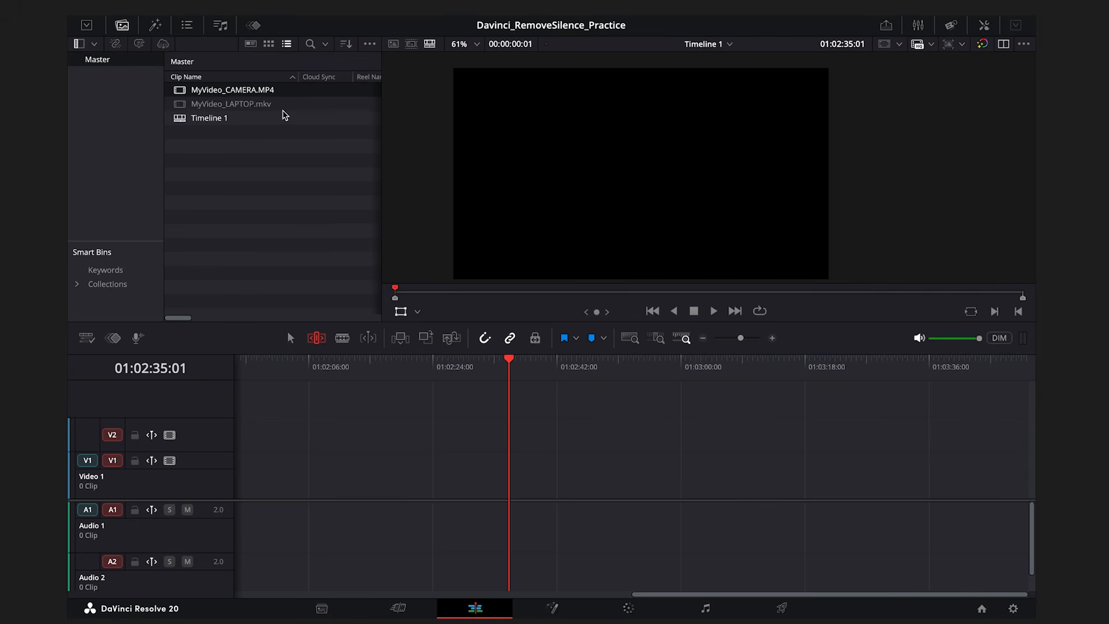
{"action": "left_click_drag", "start_coordinate": [252, 109], "coordinate": [377, 467]}
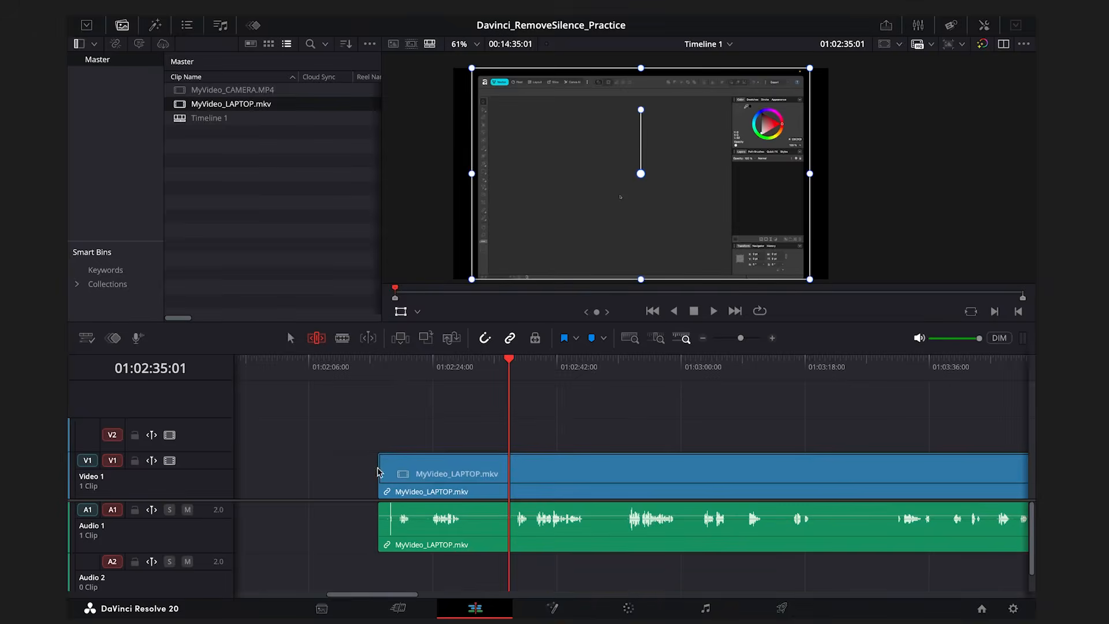
{"action": "mouse_move", "coordinate": [699, 365]}
{"action": "left_mouse_down"}
{"action": "mouse_move", "coordinate": [672, 366]}
{"action": "mouse_move", "coordinate": [717, 369]}
{"action": "left_mouse_up"}
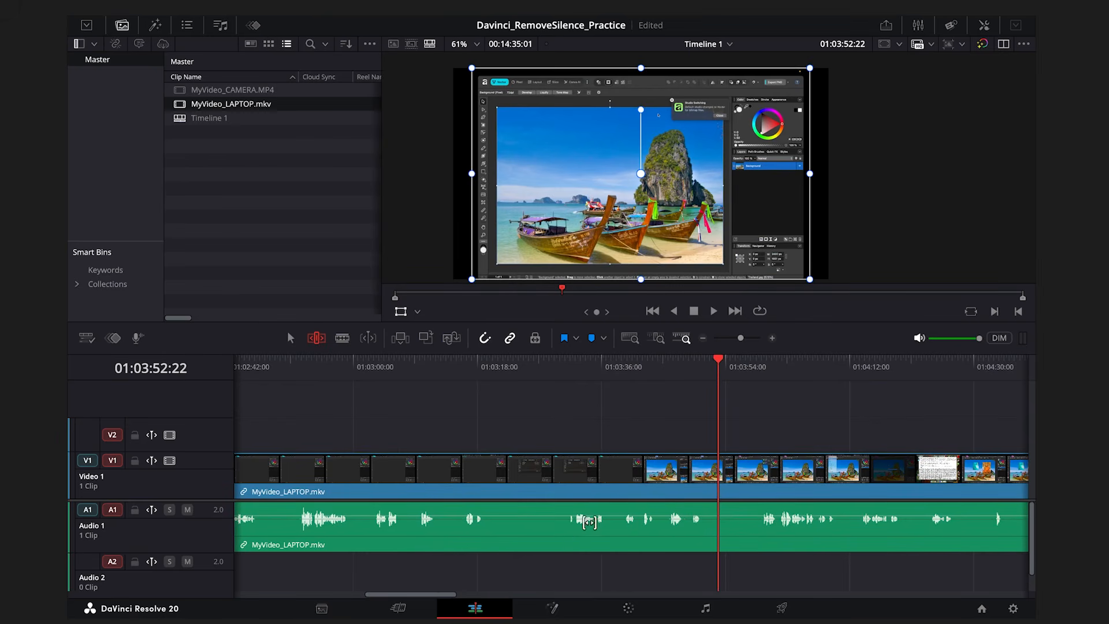
{"action": "scroll", "coordinate": [412, 518], "scroll_direction": "left", "scroll_amount": 5}
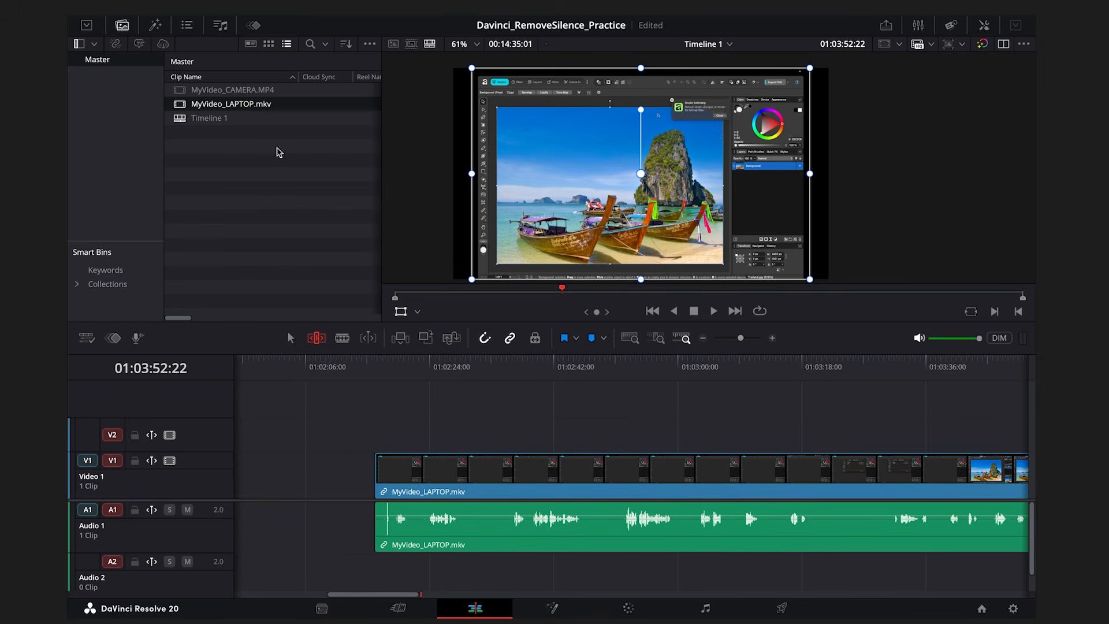
{"action": "left_click_drag", "start_coordinate": [239, 92], "coordinate": [349, 428]}
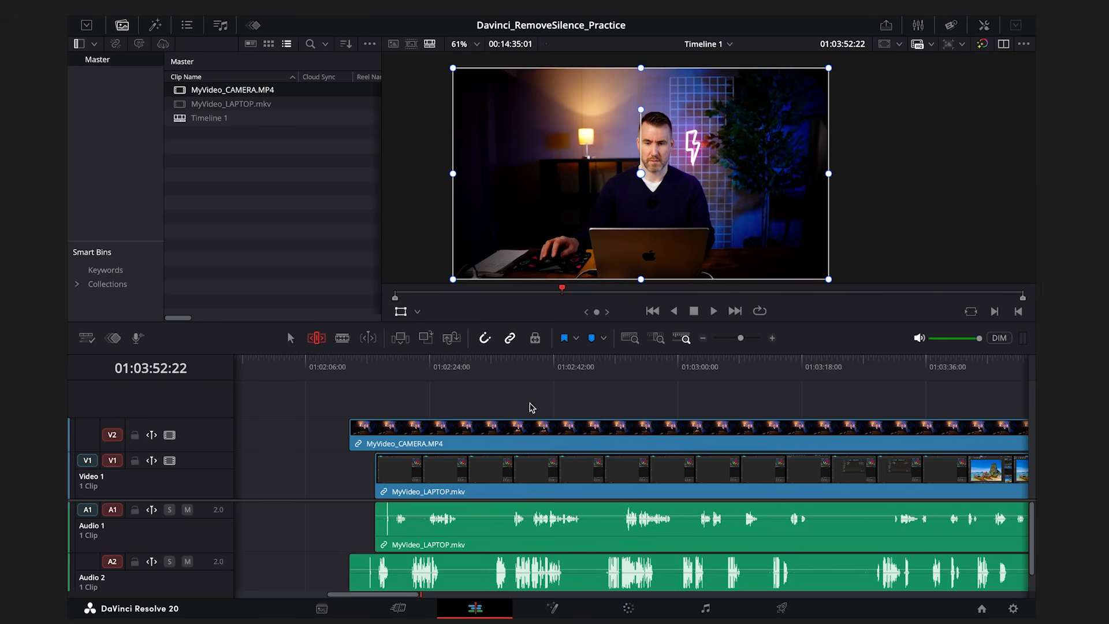
Step: Find the DVE effect and apply it to the MyVideo_CAMERA.MP4 clip
{"action": "left_click", "coordinate": [543, 429]}
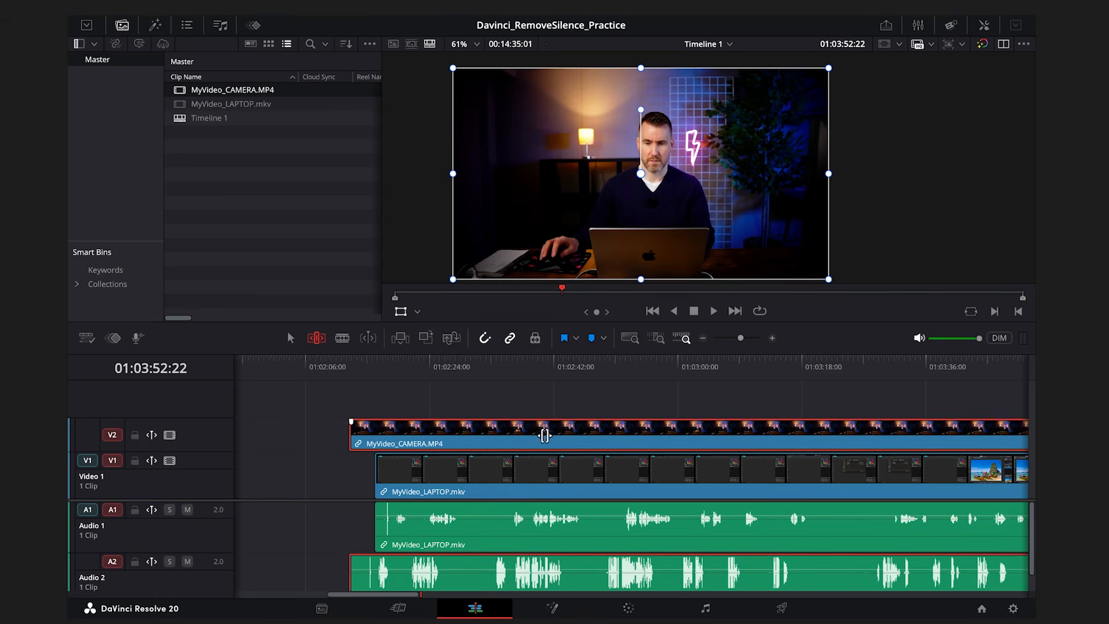
{"action": "left_click", "coordinate": [154, 25]}
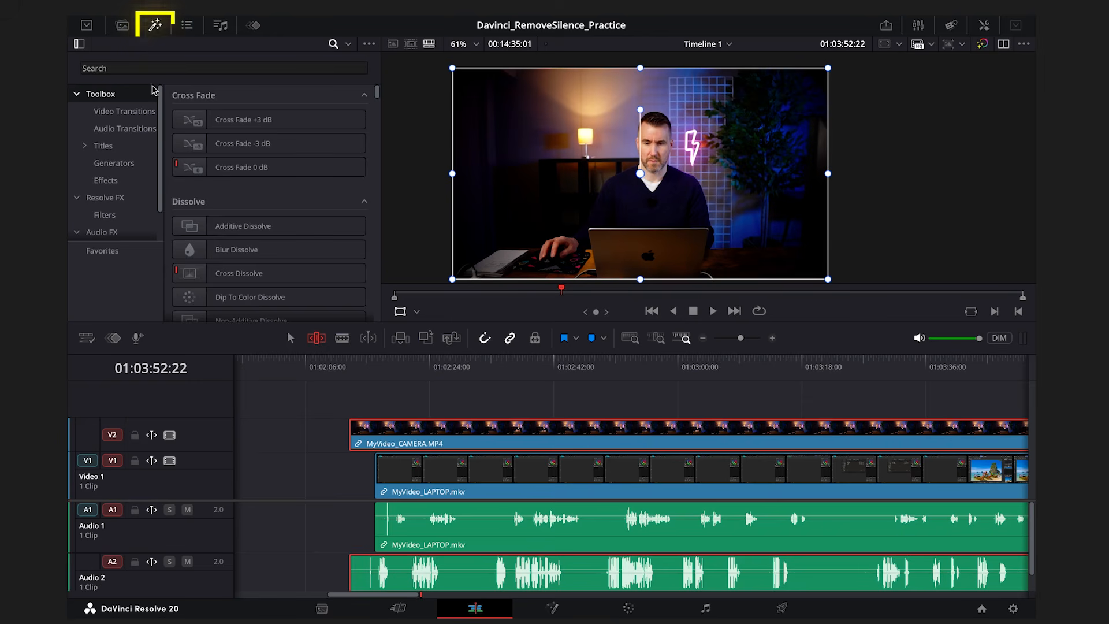
{"action": "left_click", "coordinate": [140, 70]}
{"action": "type", "text": "D"}
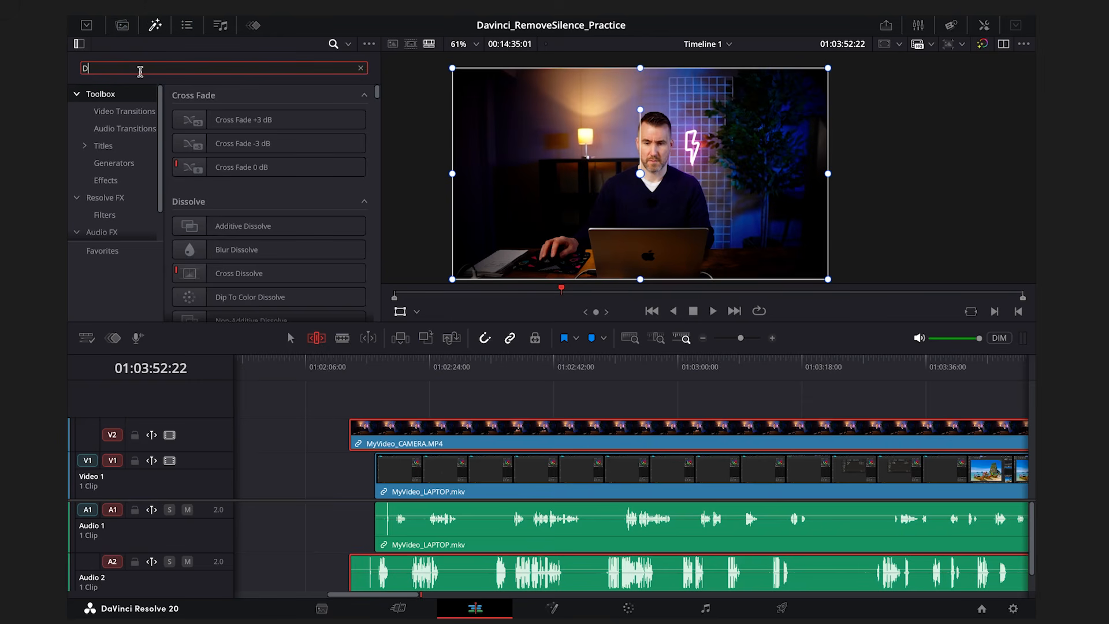
{"action": "type", "text": "VE"}
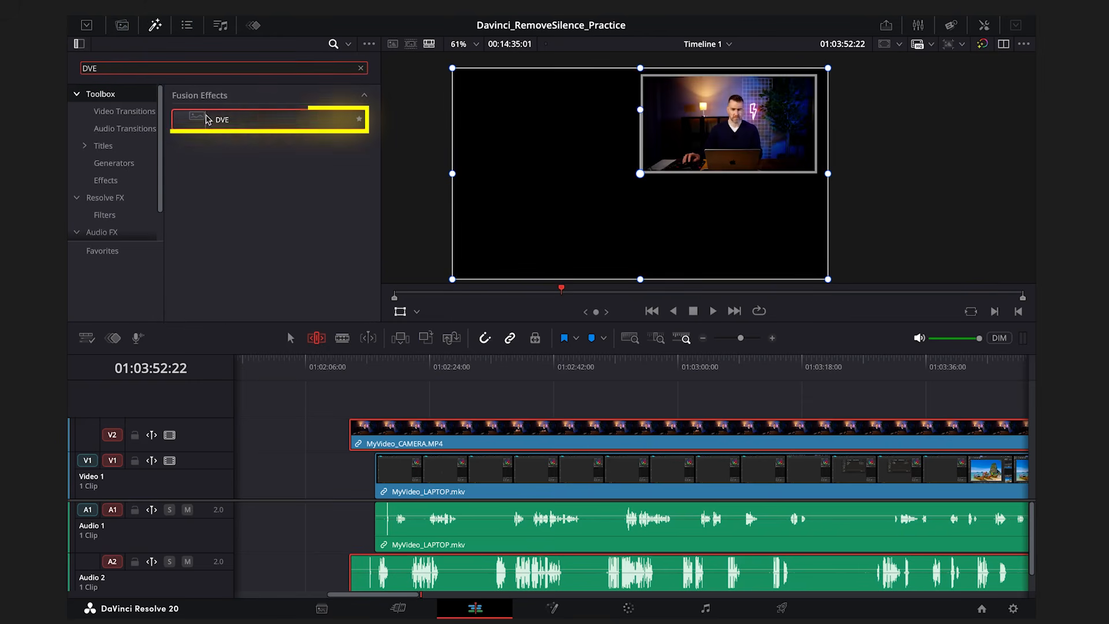
{"action": "left_click_drag", "start_coordinate": [211, 120], "coordinate": [456, 433]}
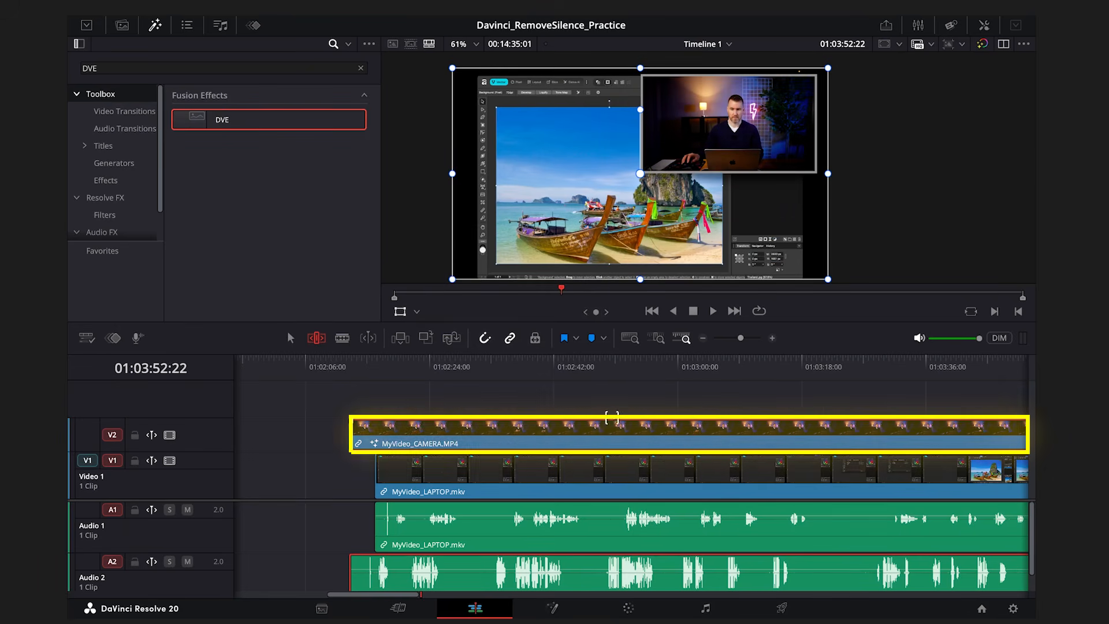
Step: Crop the camera inset in the DVE border settings to a width of 0.472 and a height of 0.953
{"action": "left_click", "coordinate": [983, 25]}
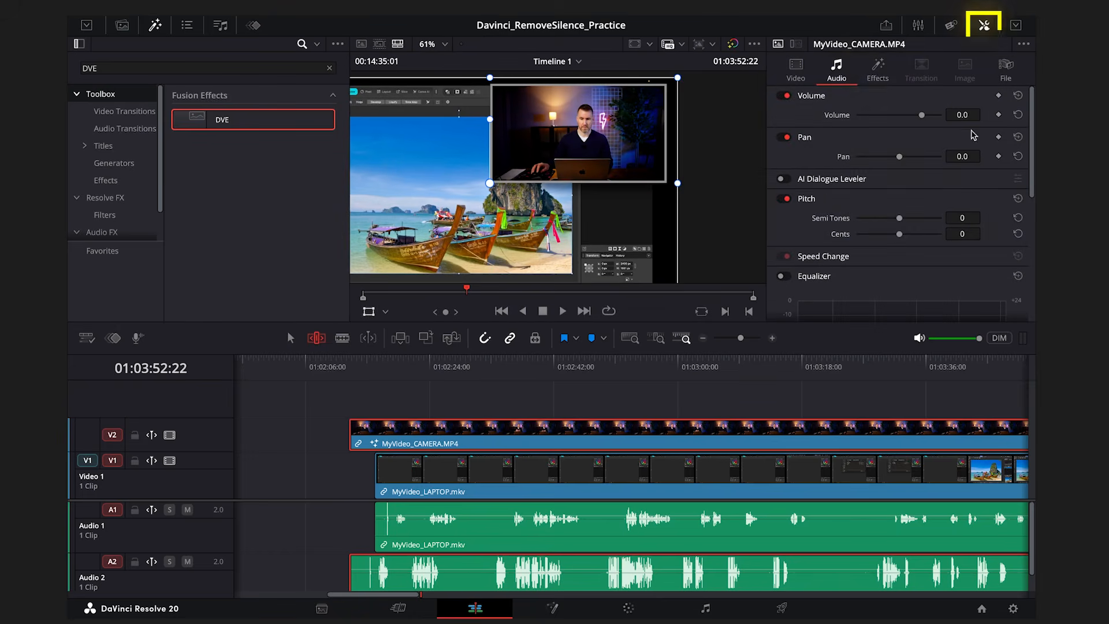
{"action": "left_click", "coordinate": [877, 69]}
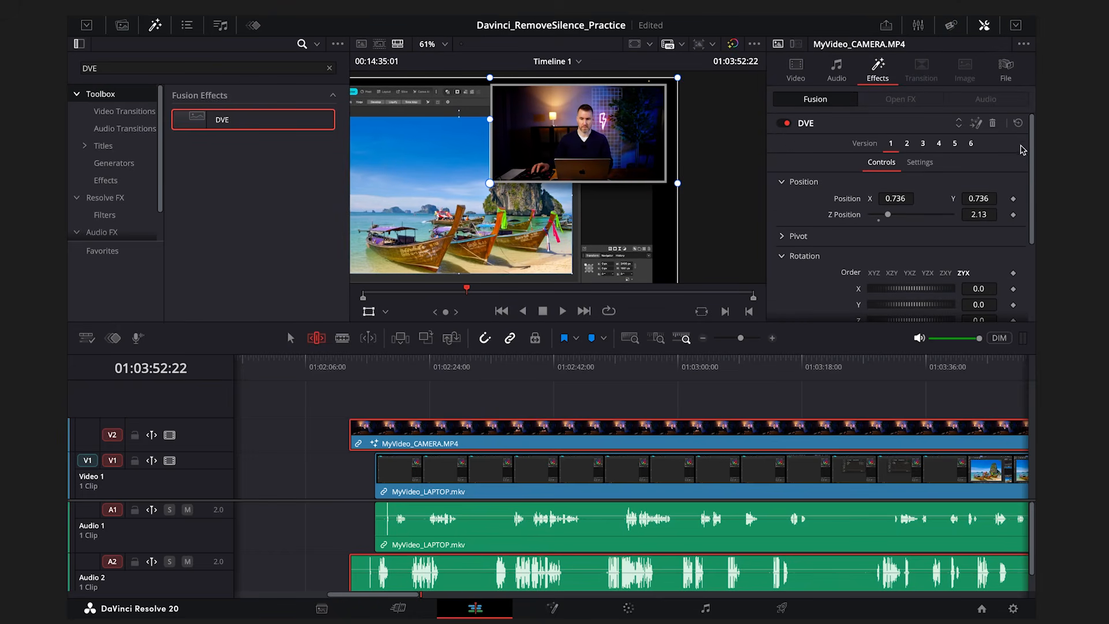
{"action": "scroll", "coordinate": [1022, 173], "scroll_direction": "down", "scroll_amount": 5}
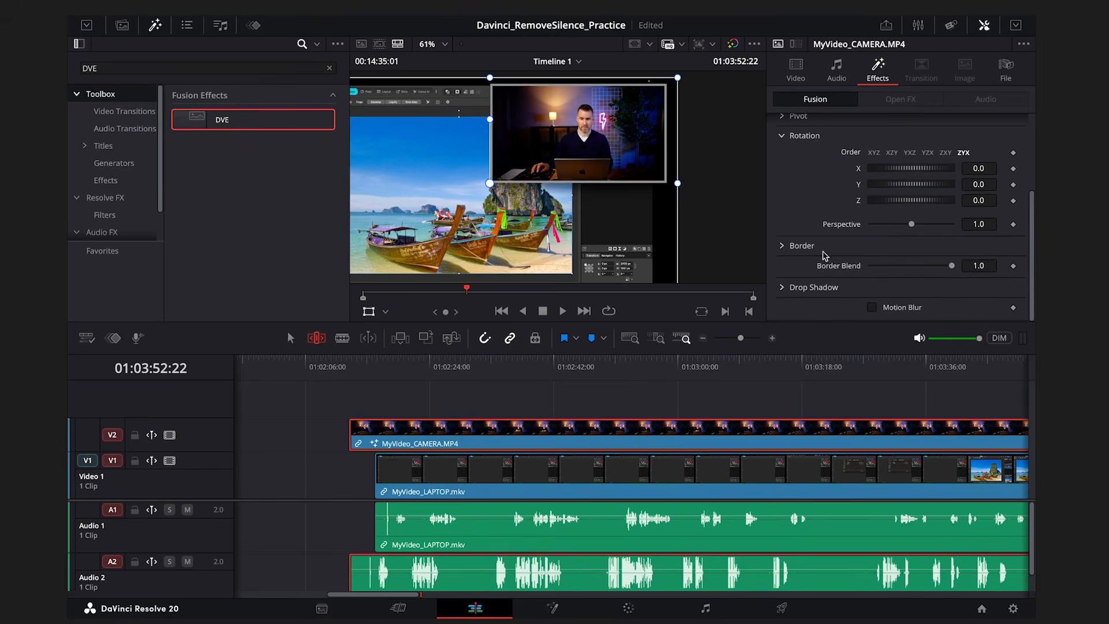
{"action": "left_click", "coordinate": [782, 247]}
{"action": "mouse_move", "coordinate": [951, 262]}
{"action": "left_mouse_down"}
{"action": "mouse_move", "coordinate": [911, 263]}
{"action": "mouse_move", "coordinate": [944, 278]}
{"action": "left_mouse_up"}
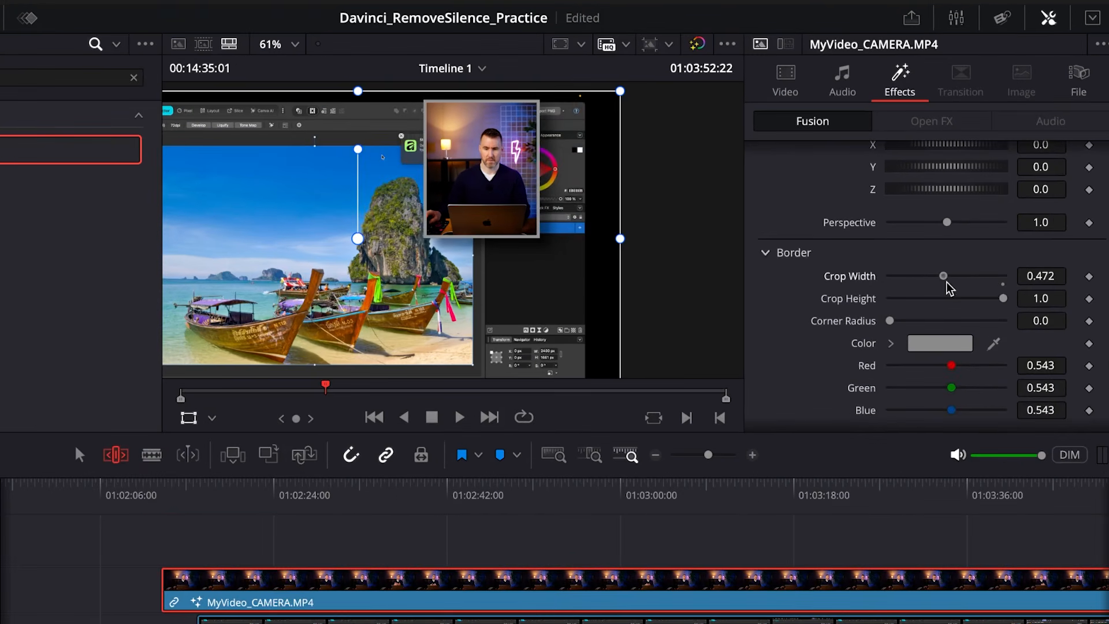
{"action": "left_click_drag", "start_coordinate": [1003, 296], "coordinate": [997, 298]}
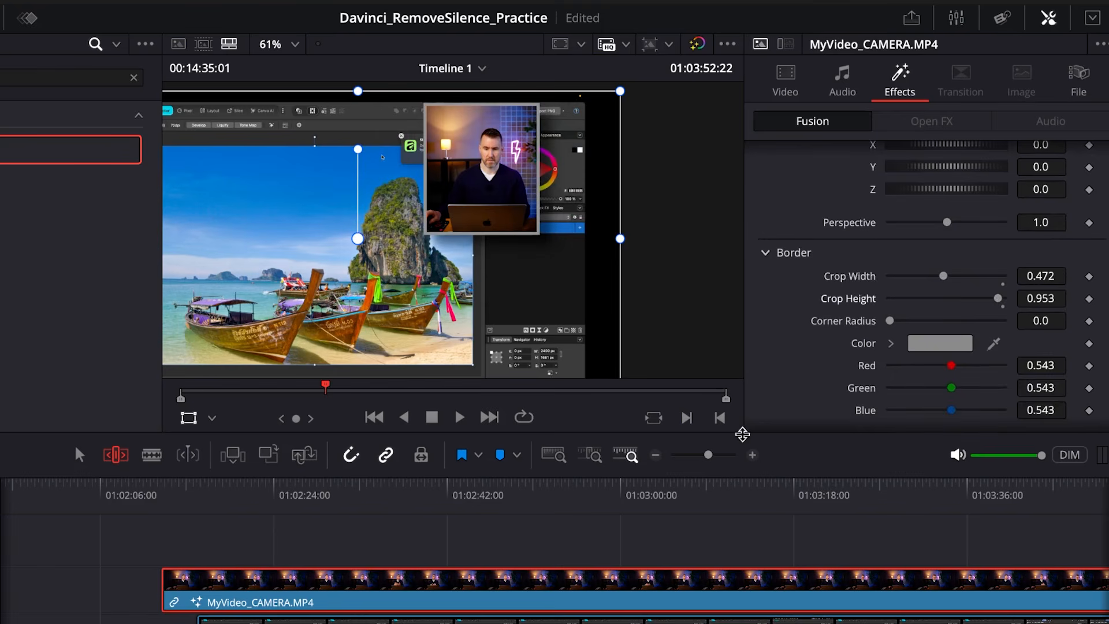
Step: Move the camera inset to the lower right of the frame by setting DVE position X to 0.842 and Y to 0.3
{"action": "left_click", "coordinate": [189, 417]}
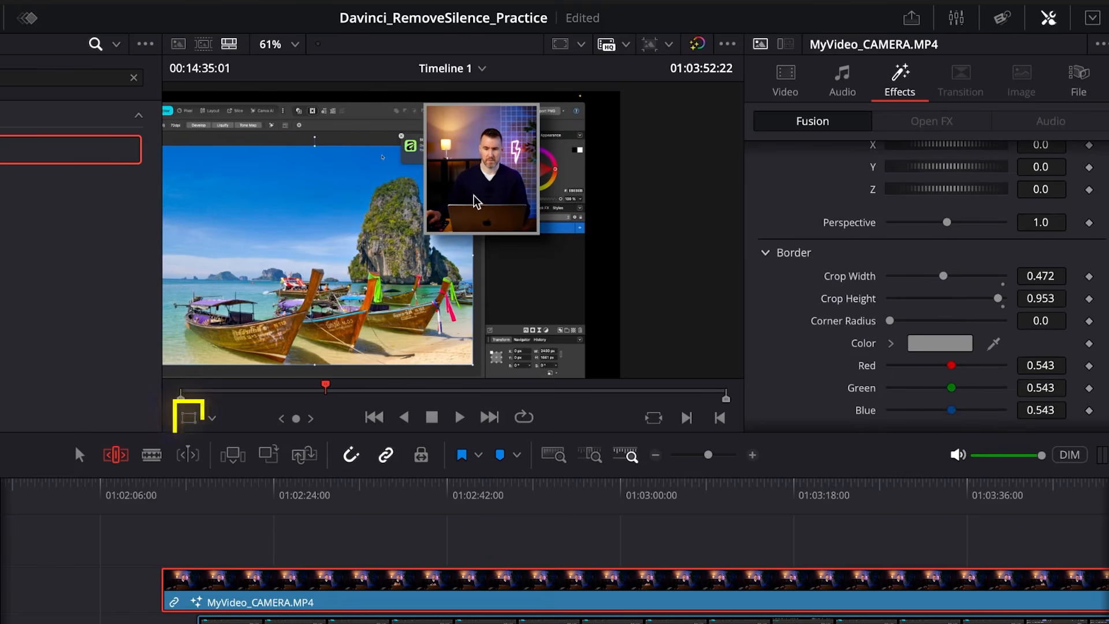
{"action": "left_click", "coordinate": [189, 418]}
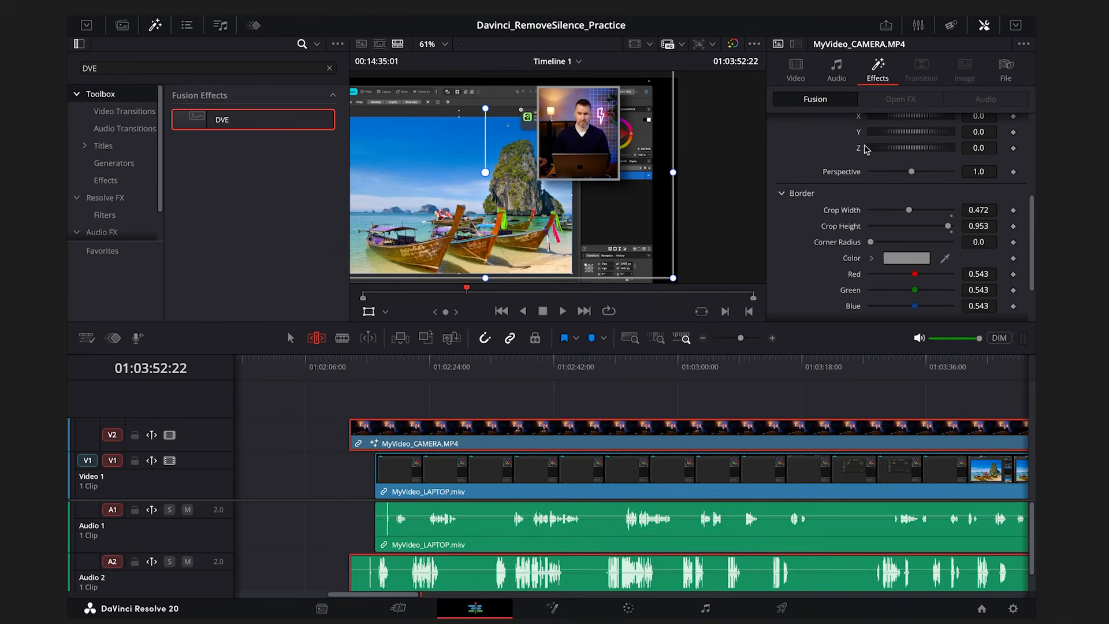
{"action": "scroll", "coordinate": [866, 149], "scroll_direction": "up", "scroll_amount": 5}
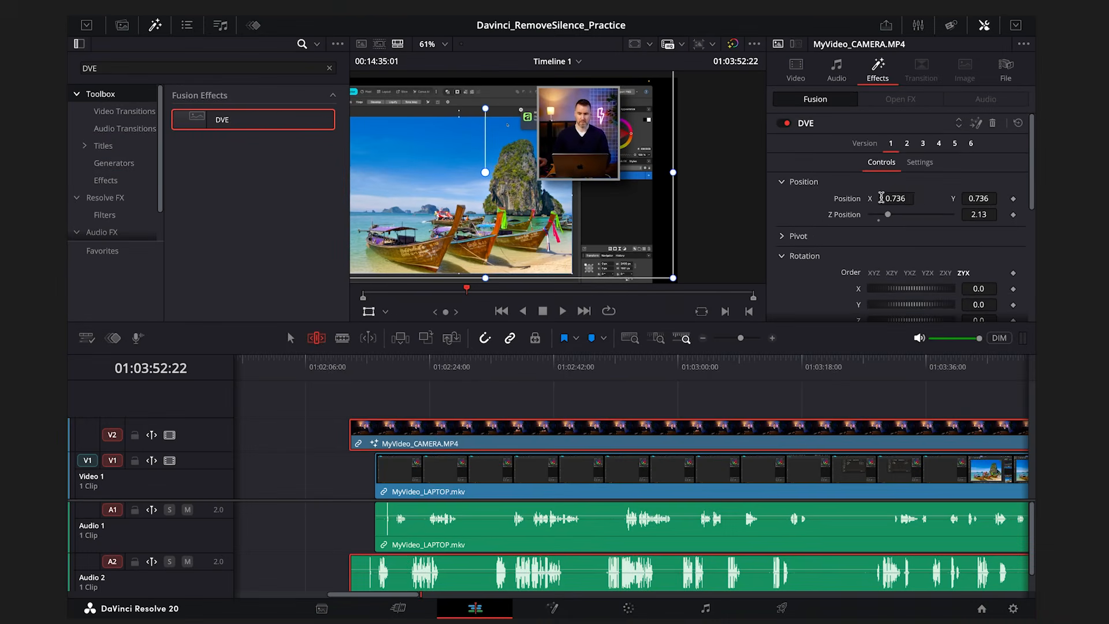
{"action": "mouse_move", "coordinate": [871, 201]}
{"action": "left_mouse_down"}
{"action": "mouse_move", "coordinate": [959, 199]}
{"action": "mouse_move", "coordinate": [884, 198]}
{"action": "left_mouse_up"}
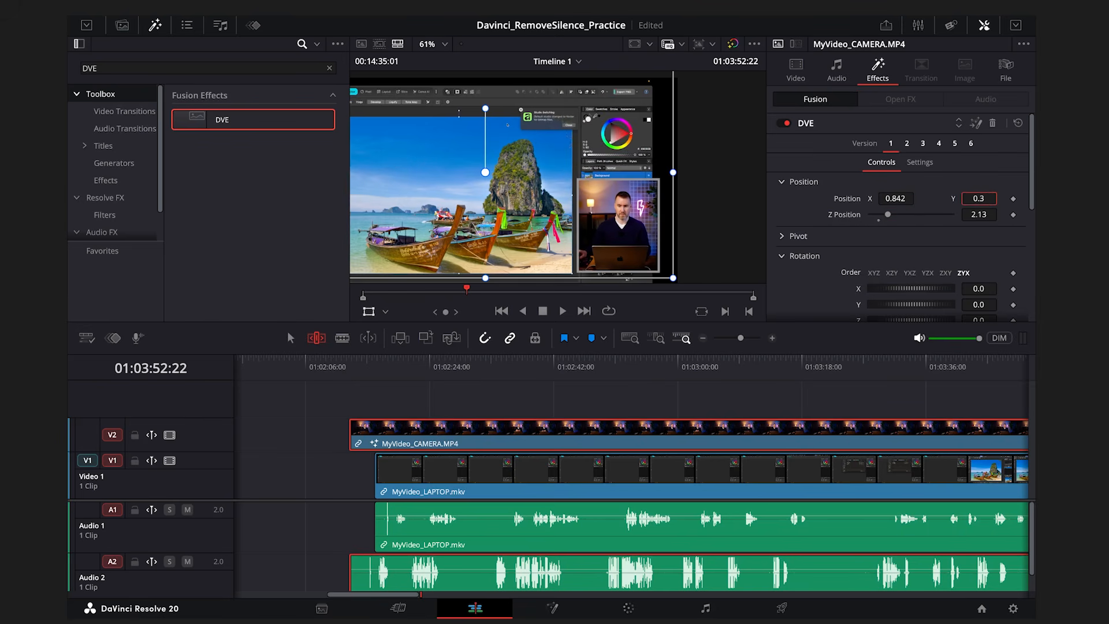
Step: Change the border color of the camera inset to white
{"action": "left_click_drag", "start_coordinate": [1031, 162], "coordinate": [1028, 282]}
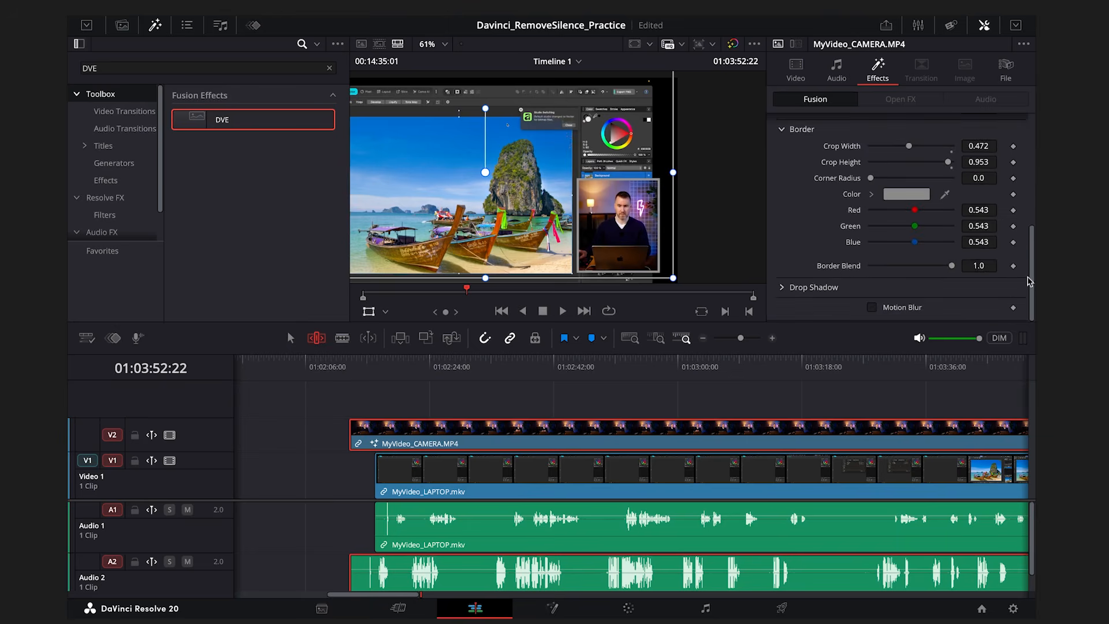
{"action": "left_click", "coordinate": [914, 198]}
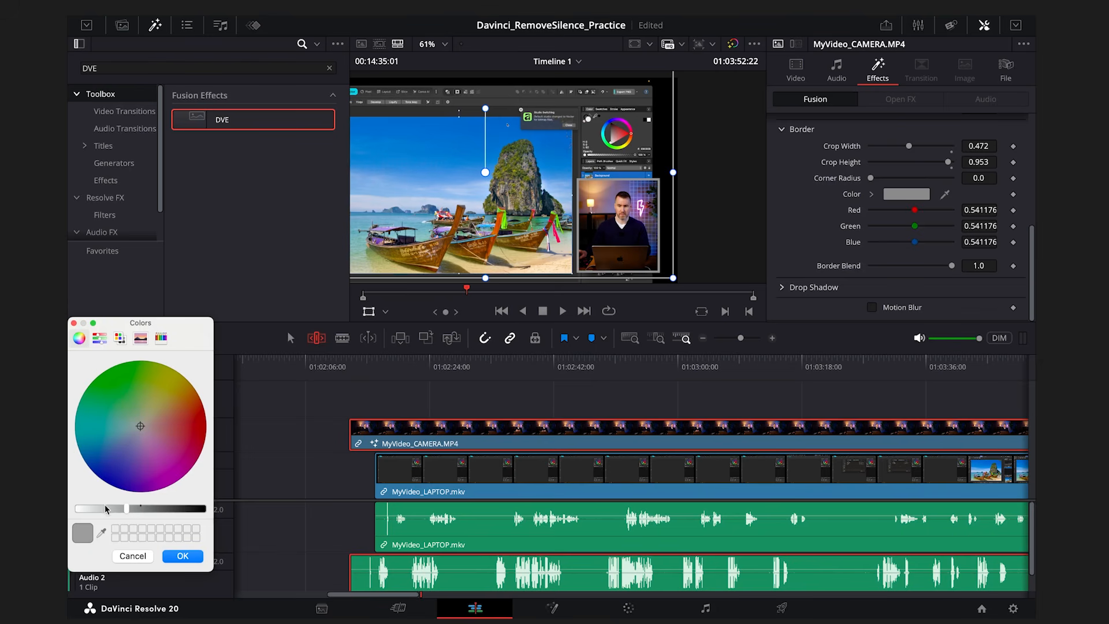
{"action": "left_click_drag", "start_coordinate": [105, 508], "coordinate": [77, 509]}
{"action": "left_click", "coordinate": [182, 556]}
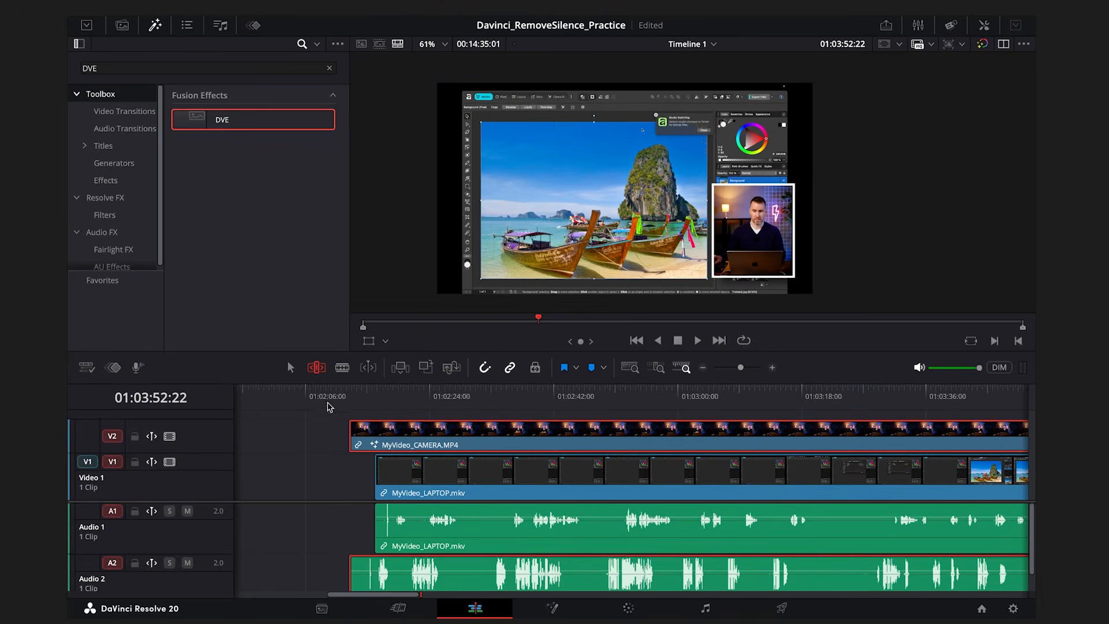
Step: Scrub the timeline between 01:02:15:22 and 01:03:05:22 to check the timing of the camera and laptop recordings
{"action": "left_click", "coordinate": [335, 399]}
{"action": "left_click", "coordinate": [385, 396]}
{"action": "left_click_drag", "start_coordinate": [365, 397], "coordinate": [373, 397]}
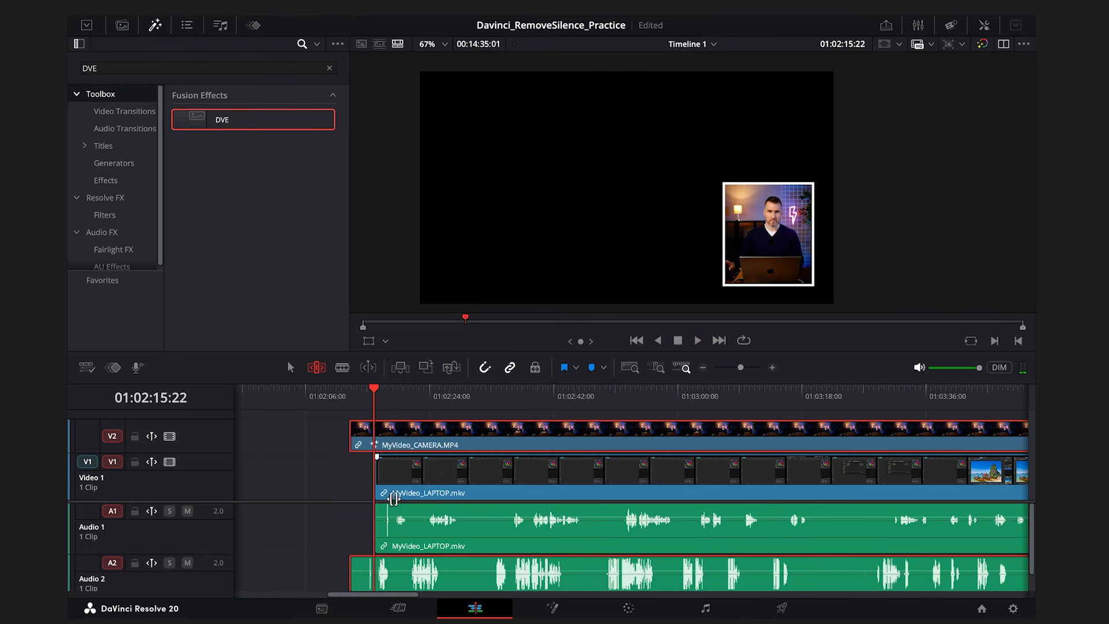
{"action": "left_click_drag", "start_coordinate": [508, 397], "coordinate": [719, 394]}
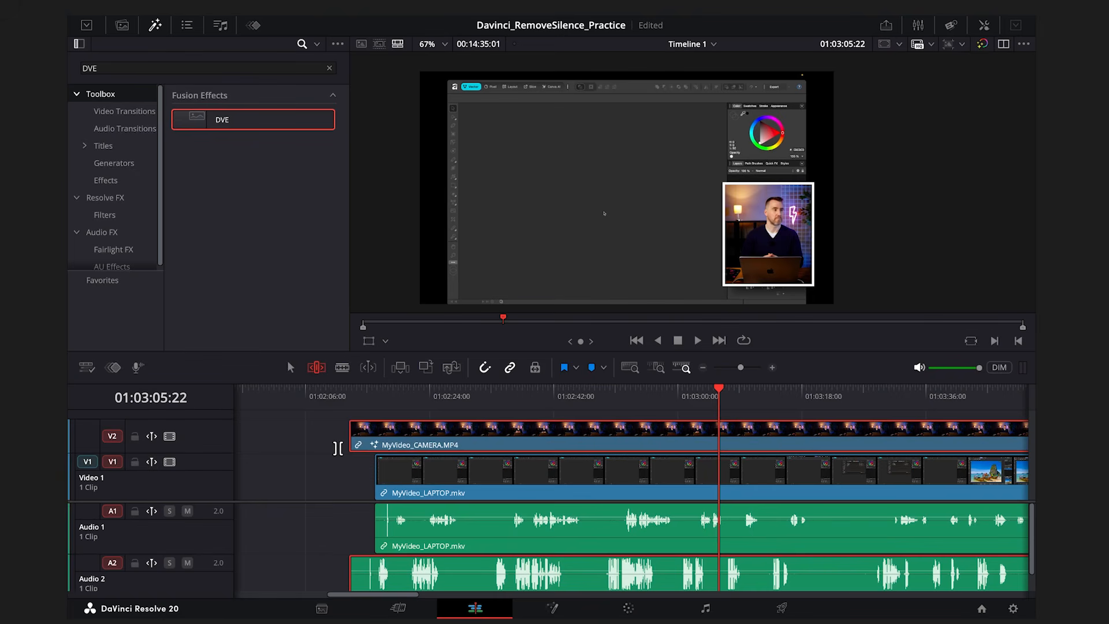
Step: Auto-align all camera and laptop clips on the timeline by synchronizing their waveforms, using track number 1
{"action": "key", "text": "super+a"}
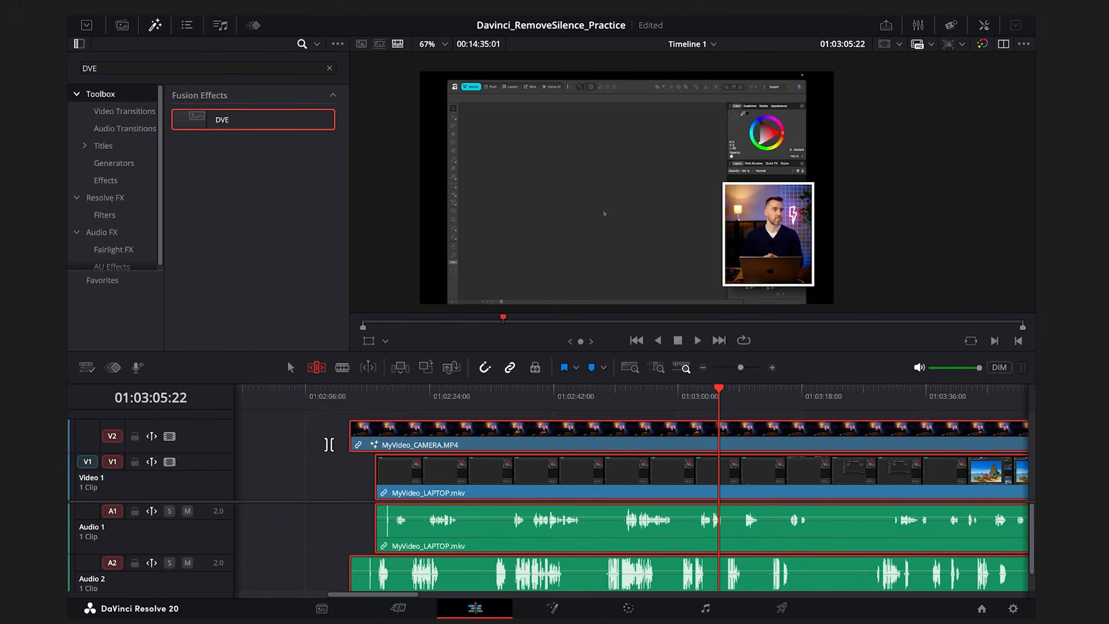
{"action": "right_click", "coordinate": [464, 439]}
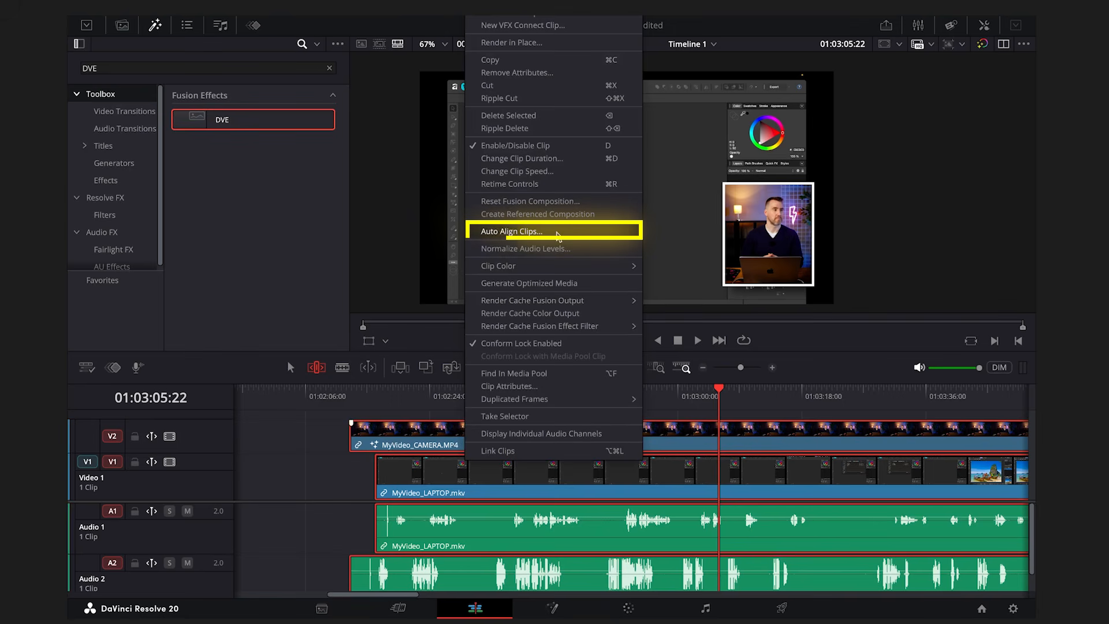
{"action": "left_click", "coordinate": [557, 232]}
{"action": "left_click", "coordinate": [594, 248]}
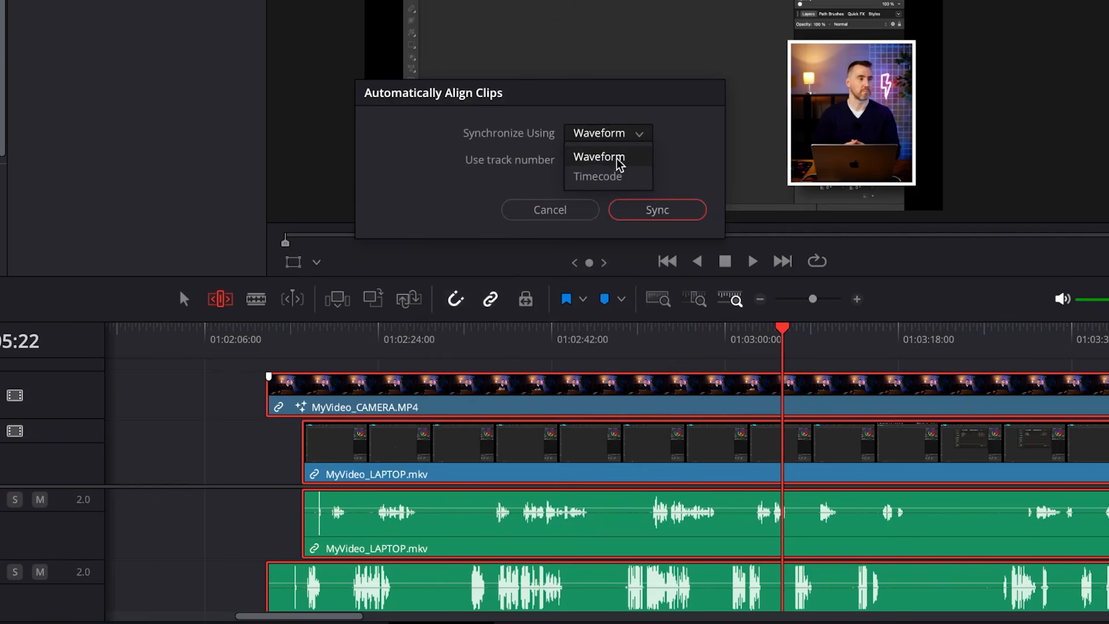
{"action": "left_click", "coordinate": [608, 158]}
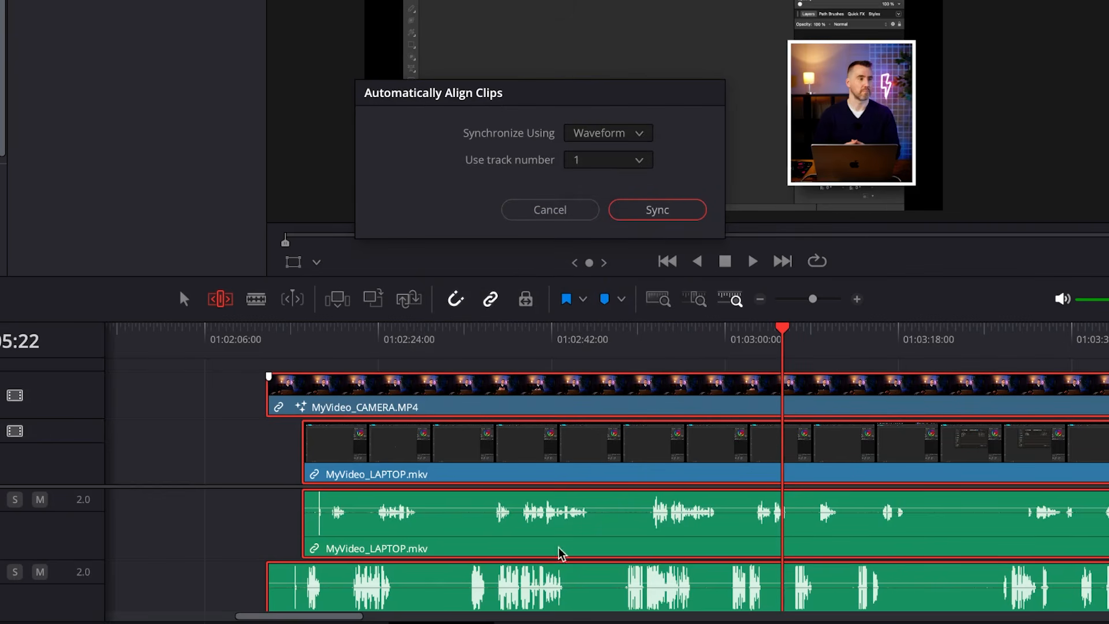
{"action": "left_click", "coordinate": [659, 211]}
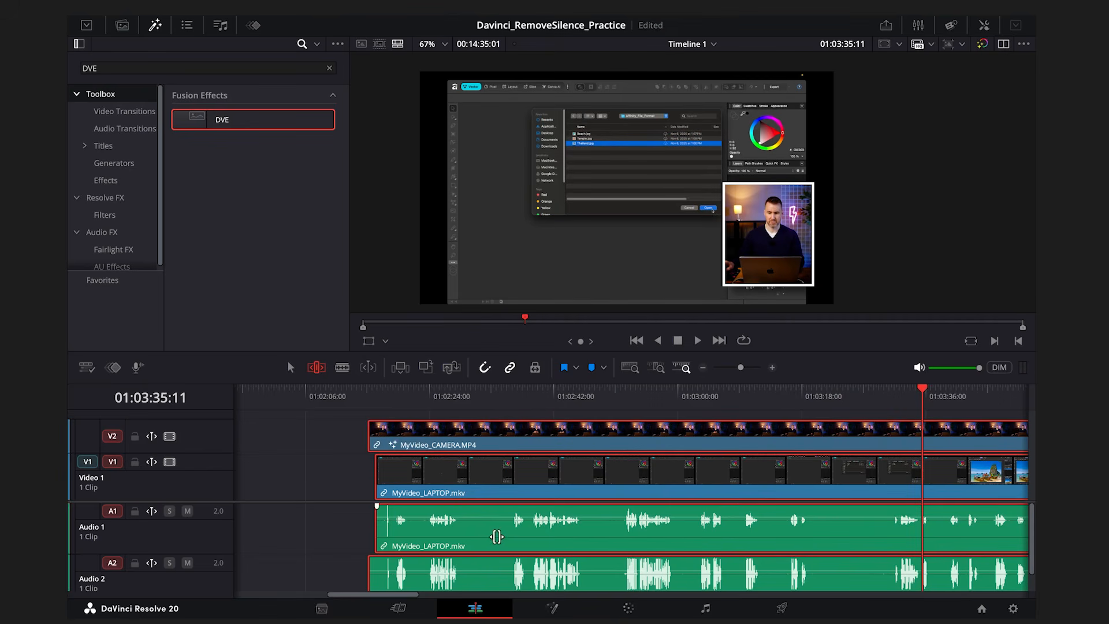
Step: Delete the MyVideo_LAPTOP.mkv audio clip and move the Audio 2 track with the camera audio up one place
{"action": "left_click", "coordinate": [469, 536]}
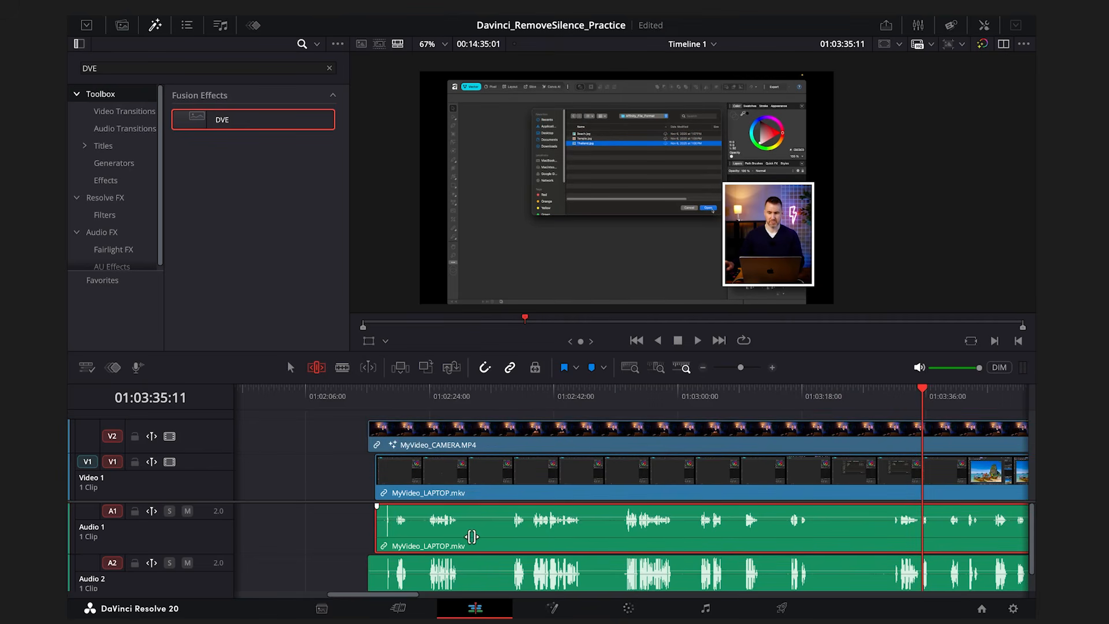
{"action": "key", "text": "Delete"}
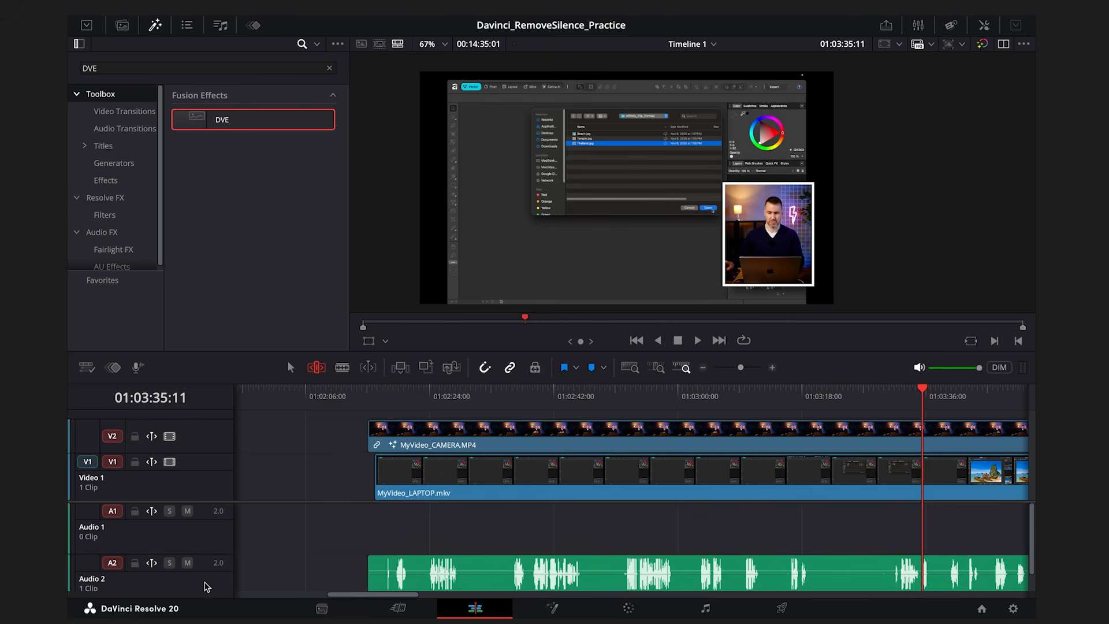
{"action": "right_click", "coordinate": [206, 586]}
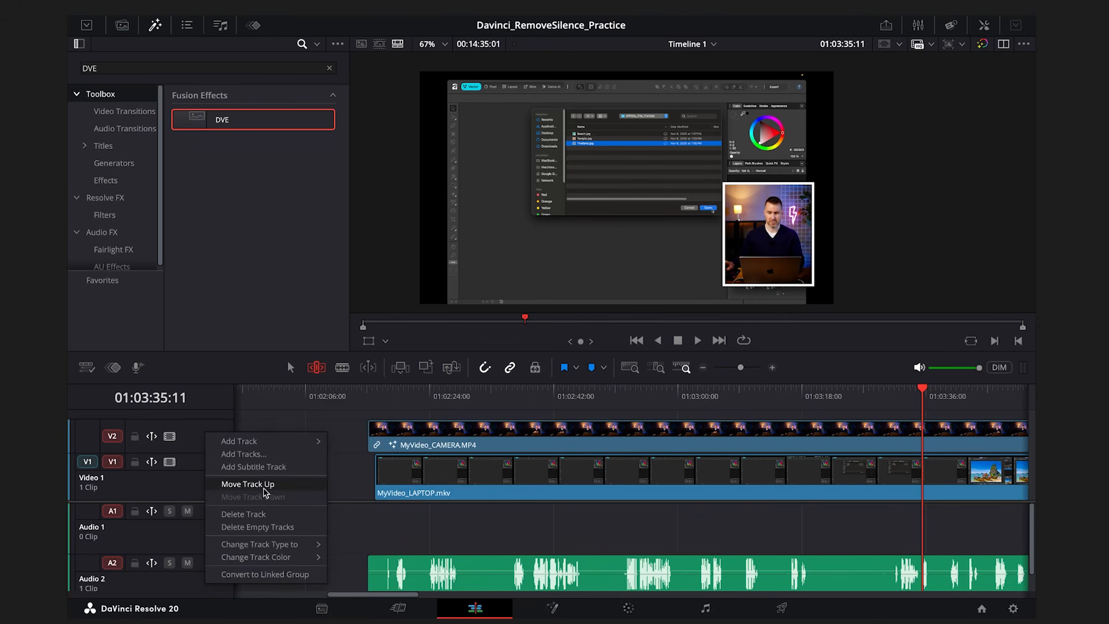
{"action": "left_click", "coordinate": [261, 485]}
{"action": "scroll", "coordinate": [324, 479], "scroll_direction": "down", "scroll_amount": 3}
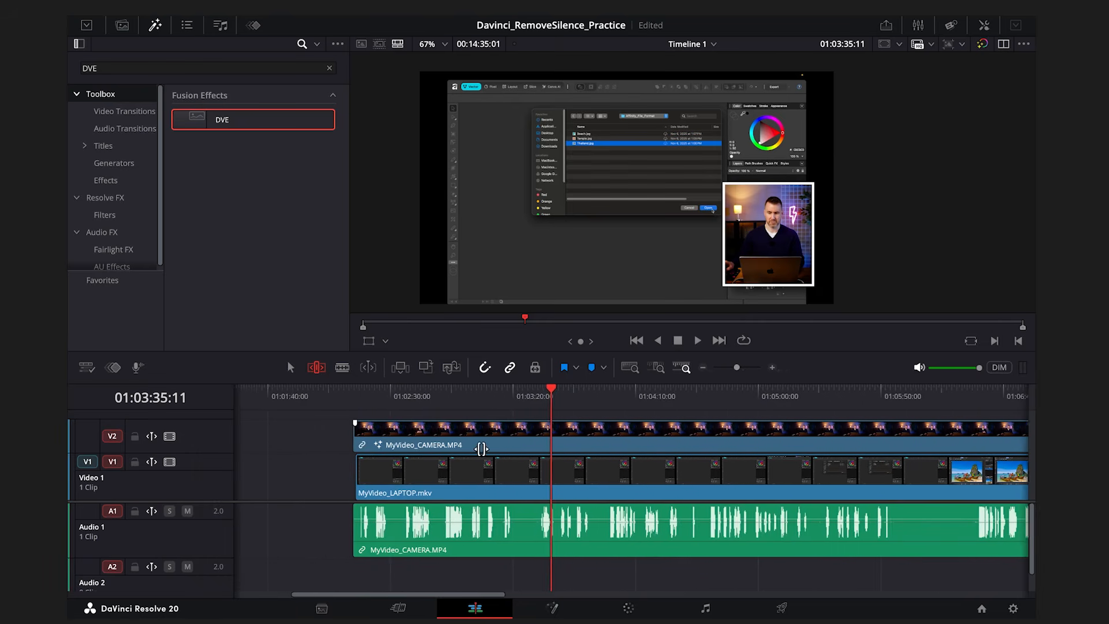
Step: Ripple delete the silences across all clips with a -25.0 dB threshold, 20-frame pre head and post tail, and a 24-frame minimum to strip
{"action": "left_click", "coordinate": [487, 423]}
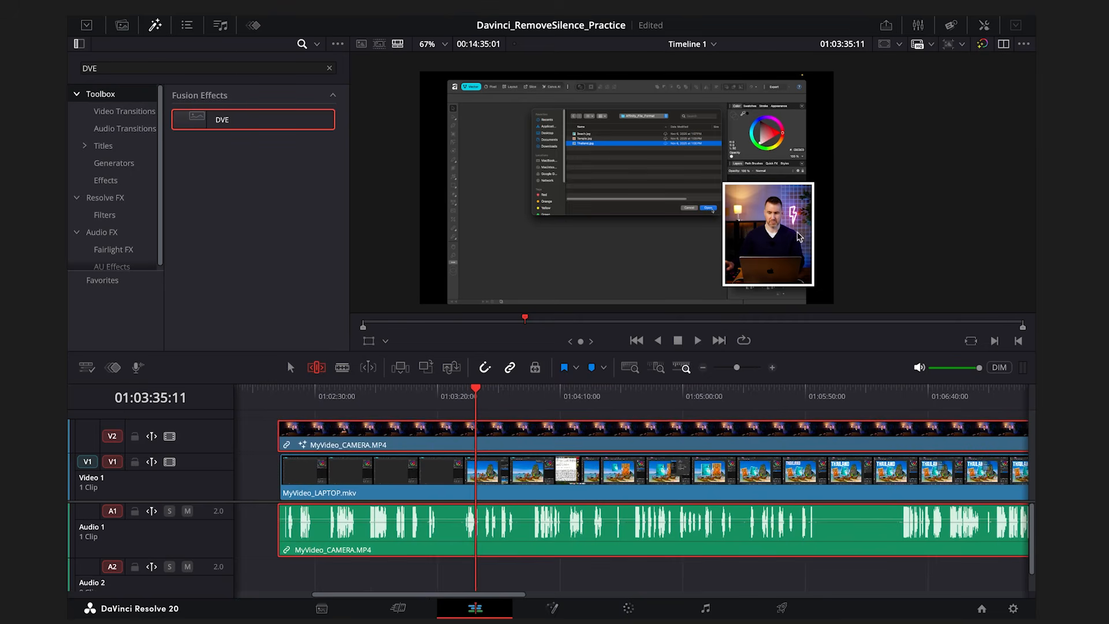
{"action": "left_click", "coordinate": [696, 473]}
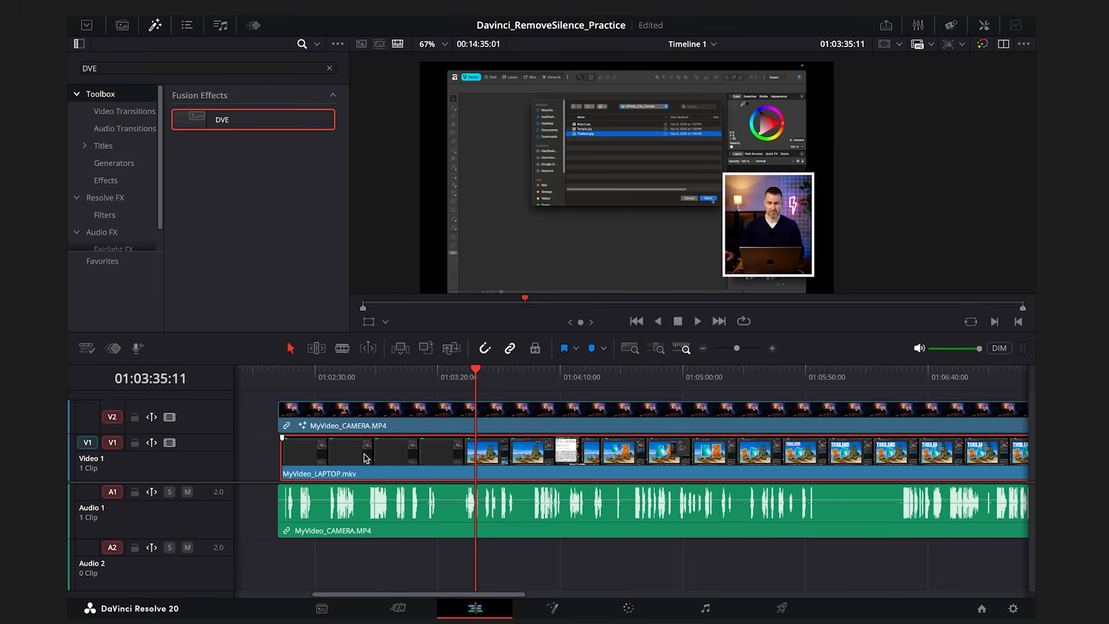
{"action": "key", "text": "super+a"}
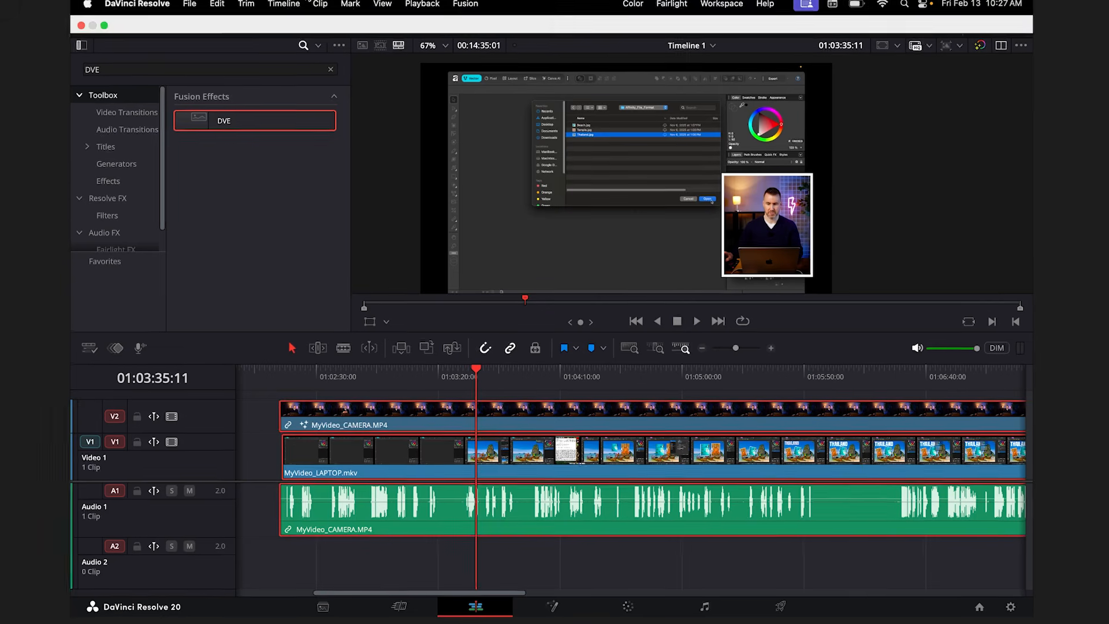
{"action": "left_click", "coordinate": [317, 3]}
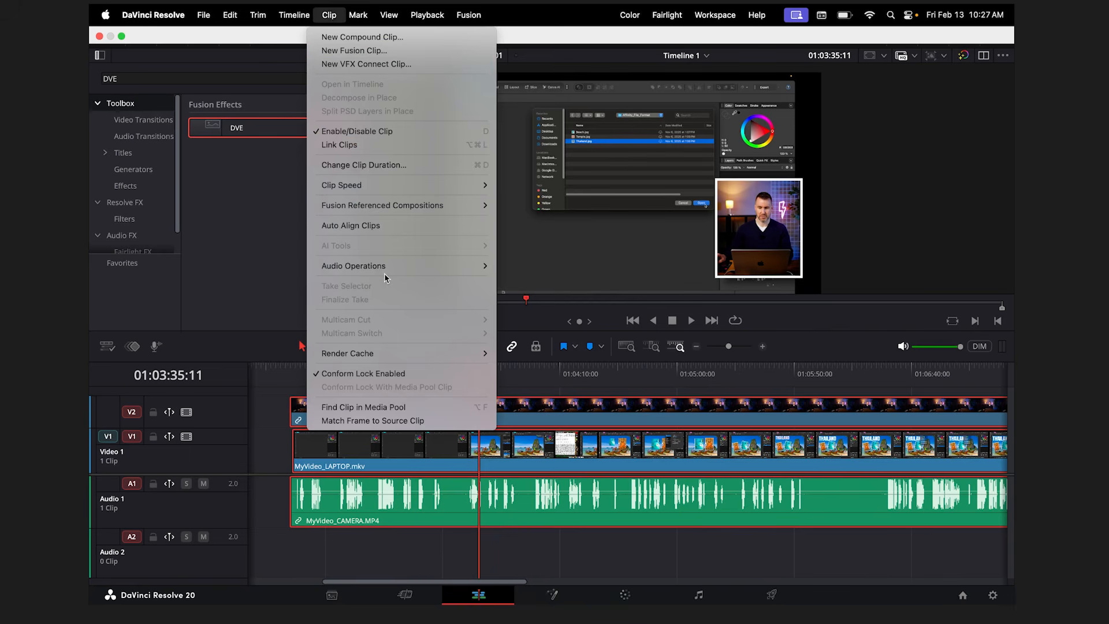
{"action": "mouse_move", "coordinate": [385, 270]}
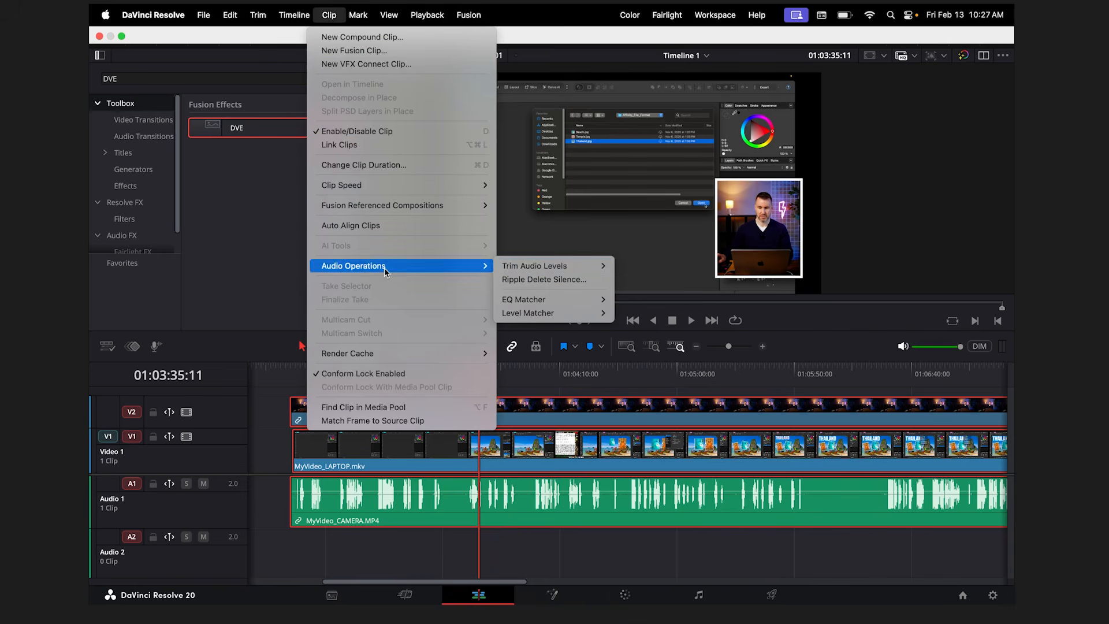
{"action": "left_click", "coordinate": [535, 281]}
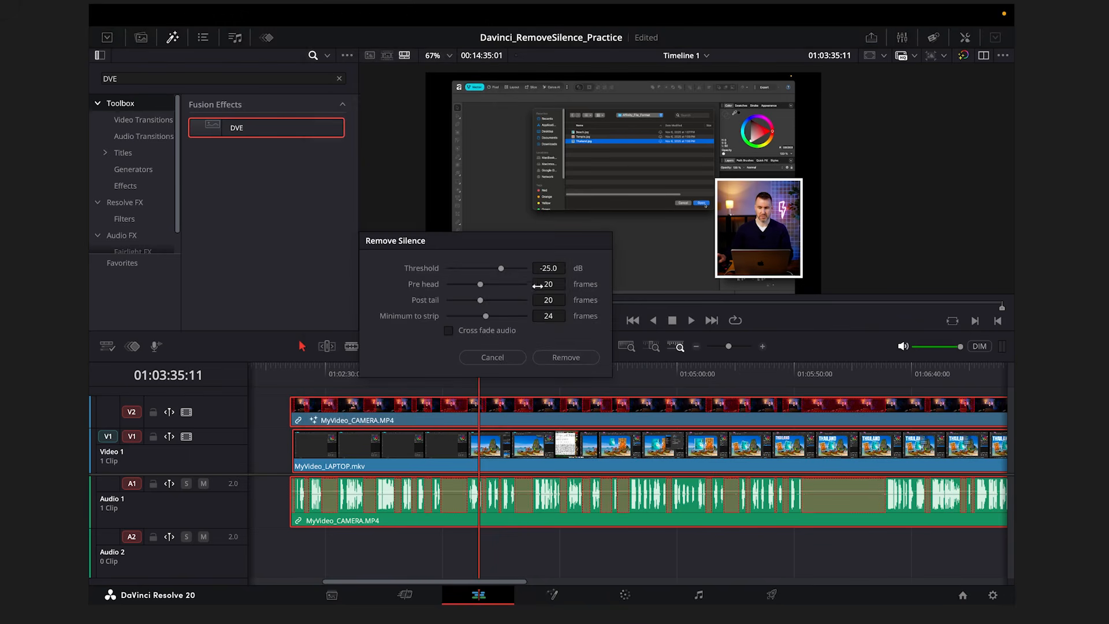
{"action": "left_click_drag", "start_coordinate": [569, 252], "coordinate": [463, 220]}
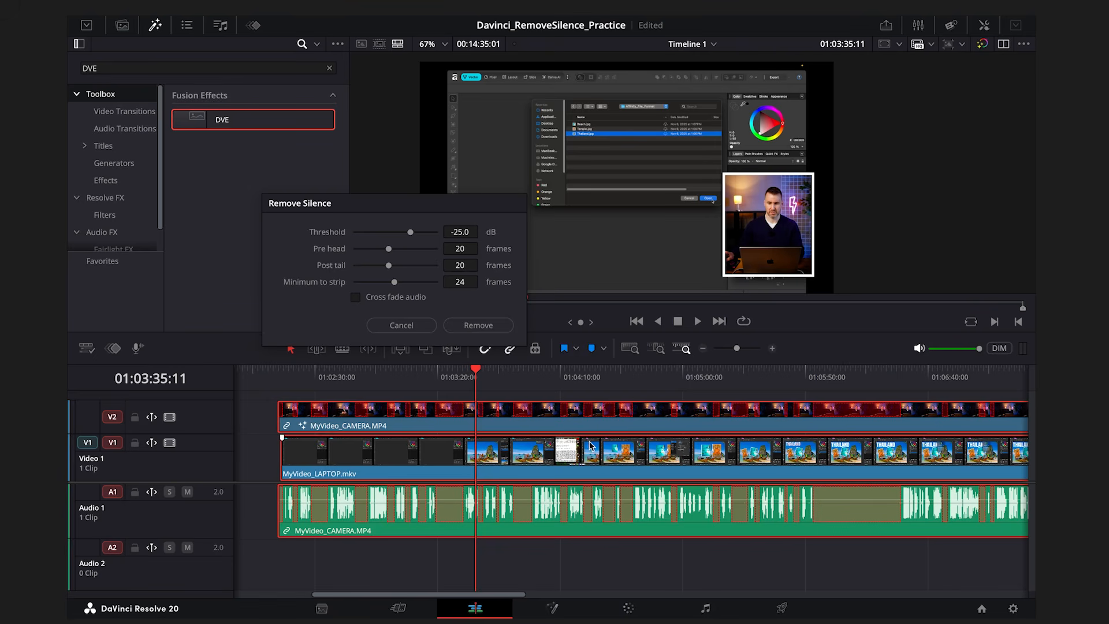
{"action": "left_click", "coordinate": [478, 325]}
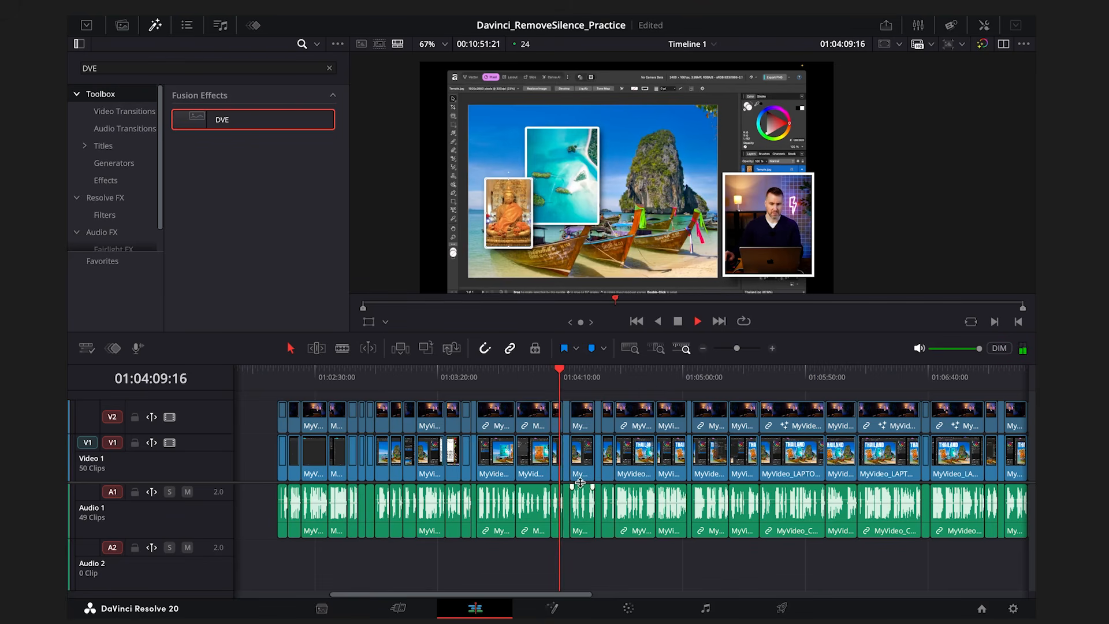
Step: Stop playback and adjust the end of the clip segment just before the 01:04:11:20 playhead in Trim Edit mode
{"action": "key", "text": "space"}
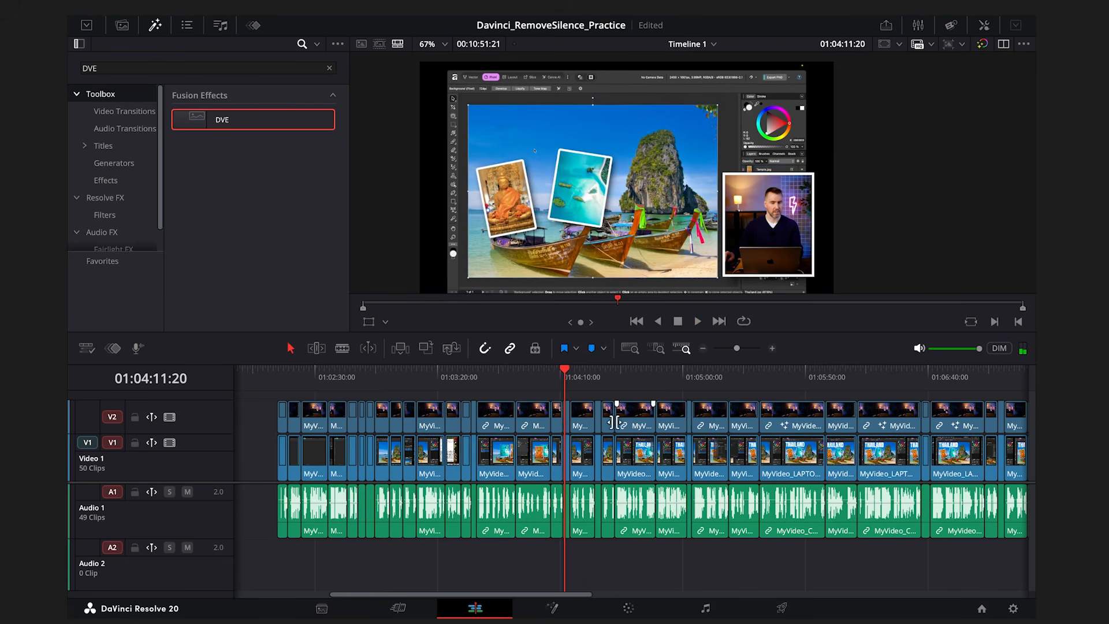
{"action": "scroll", "coordinate": [617, 437], "scroll_direction": "left", "scroll_amount": 5}
{"action": "scroll", "coordinate": [617, 437], "scroll_direction": "up", "scroll_amount": 6}
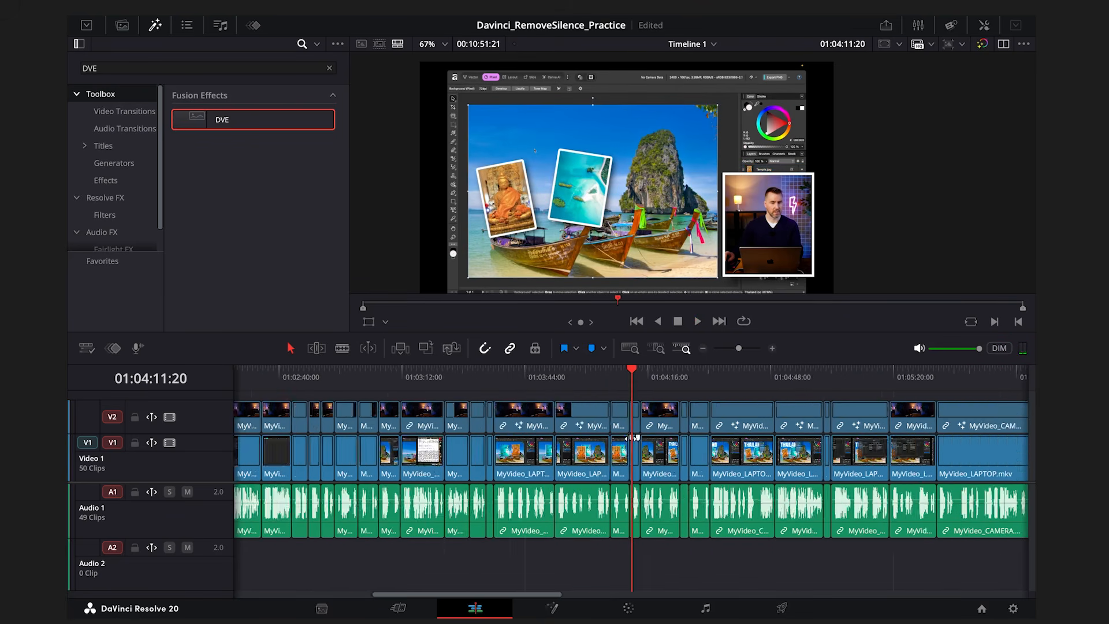
{"action": "scroll", "coordinate": [559, 484], "scroll_direction": "up", "scroll_amount": 2}
{"action": "left_click", "coordinate": [559, 484]}
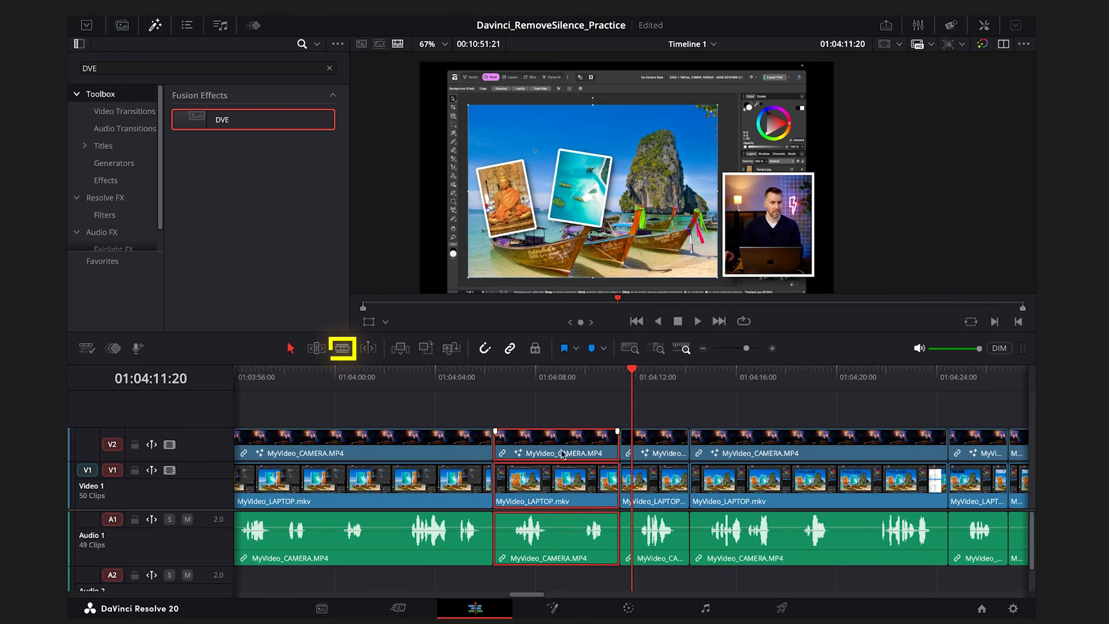
{"action": "left_click", "coordinate": [318, 349]}
{"action": "mouse_move", "coordinate": [610, 443]}
{"action": "left_mouse_down"}
{"action": "mouse_move", "coordinate": [783, 438]}
{"action": "mouse_move", "coordinate": [620, 439]}
{"action": "left_mouse_up"}
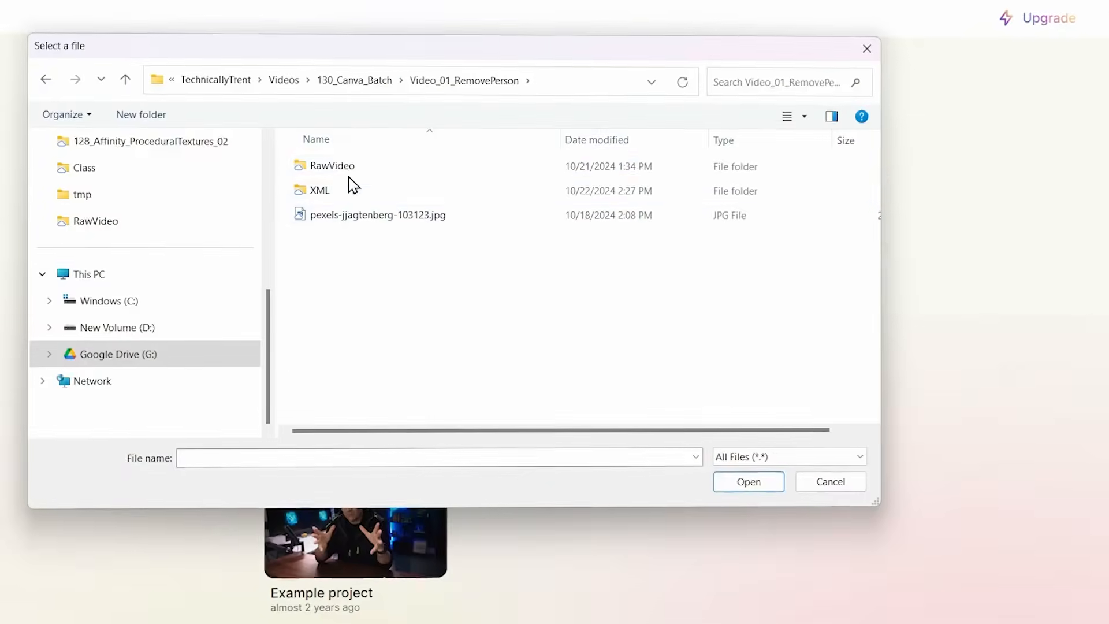
Step: In Gling, add Canva_Remove_Person_01.mkv from the RawVideo folder and enhance it with Cut silences and Cut bad takes
{"action": "double_click", "coordinate": [337, 163]}
{"action": "left_click", "coordinate": [329, 186]}
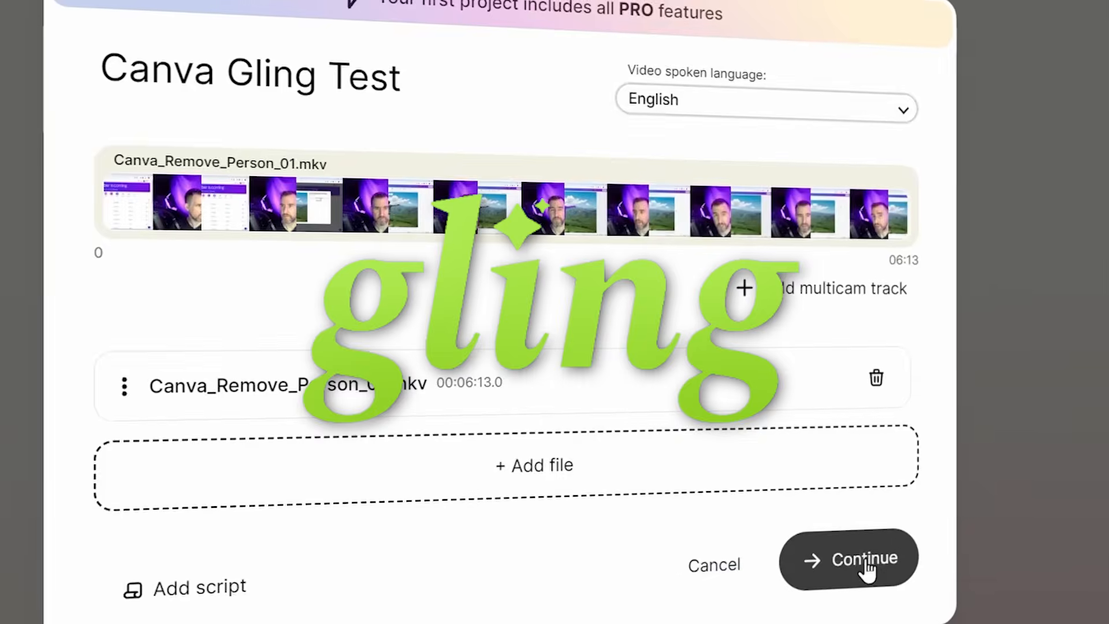
{"action": "left_click", "coordinate": [866, 564]}
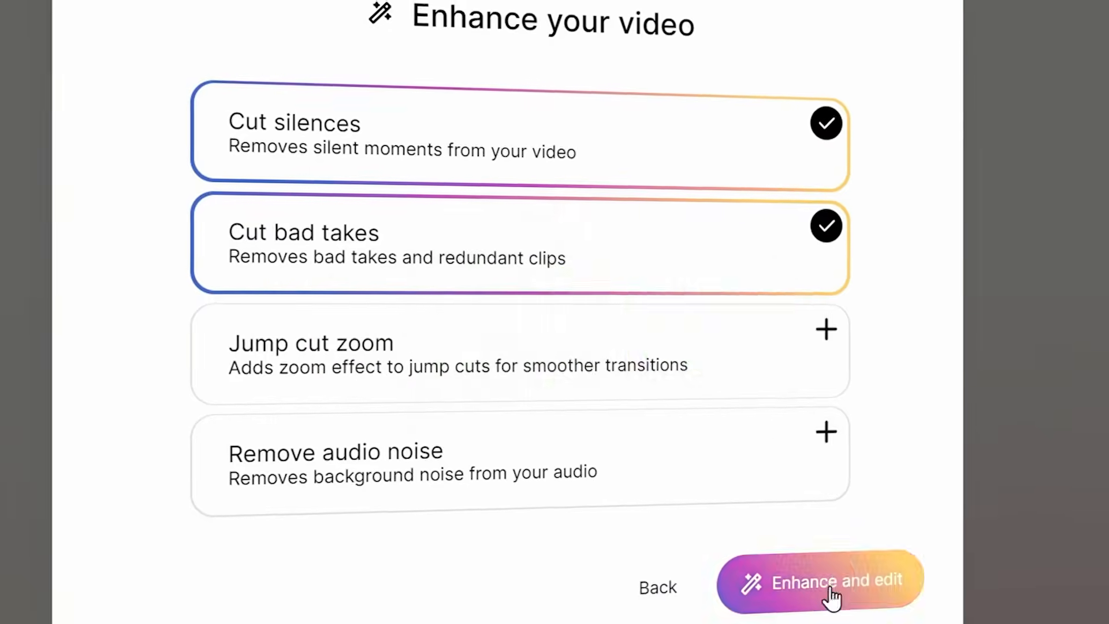
{"action": "left_click", "coordinate": [827, 594]}
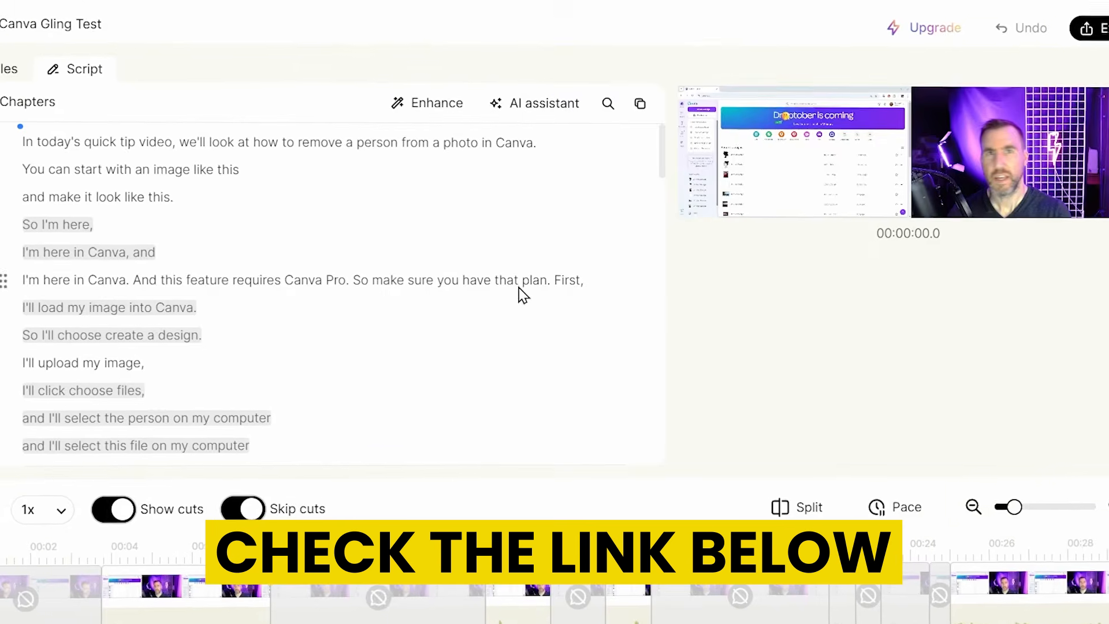